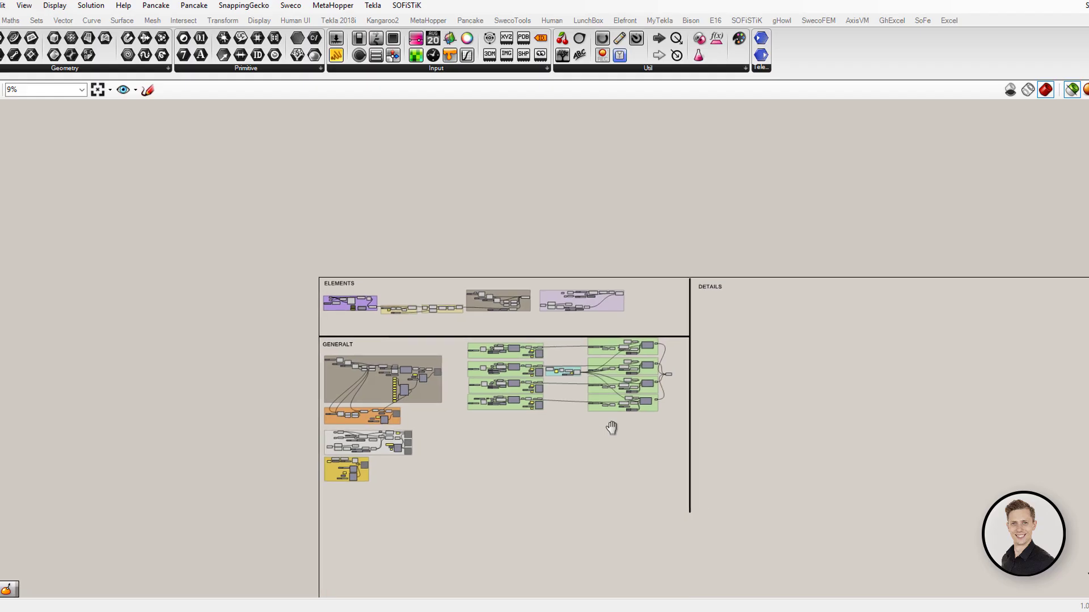
pyautogui.scroll(2, 385, 379)
pyautogui.scroll(2, 409, 374)
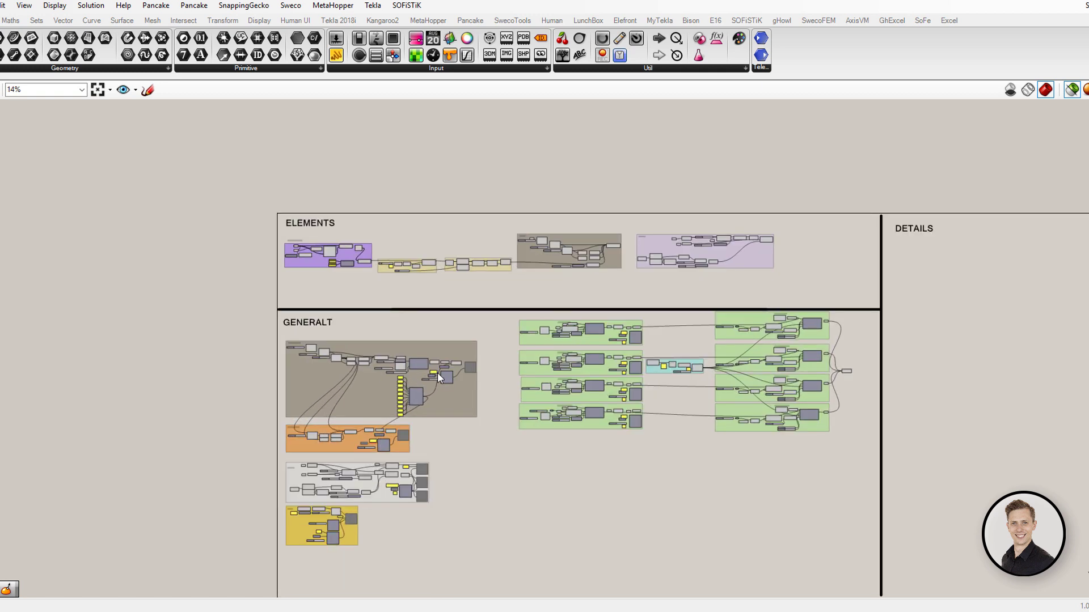
pyautogui.scroll(1, 493, 358)
pyautogui.scroll(3, 502, 249)
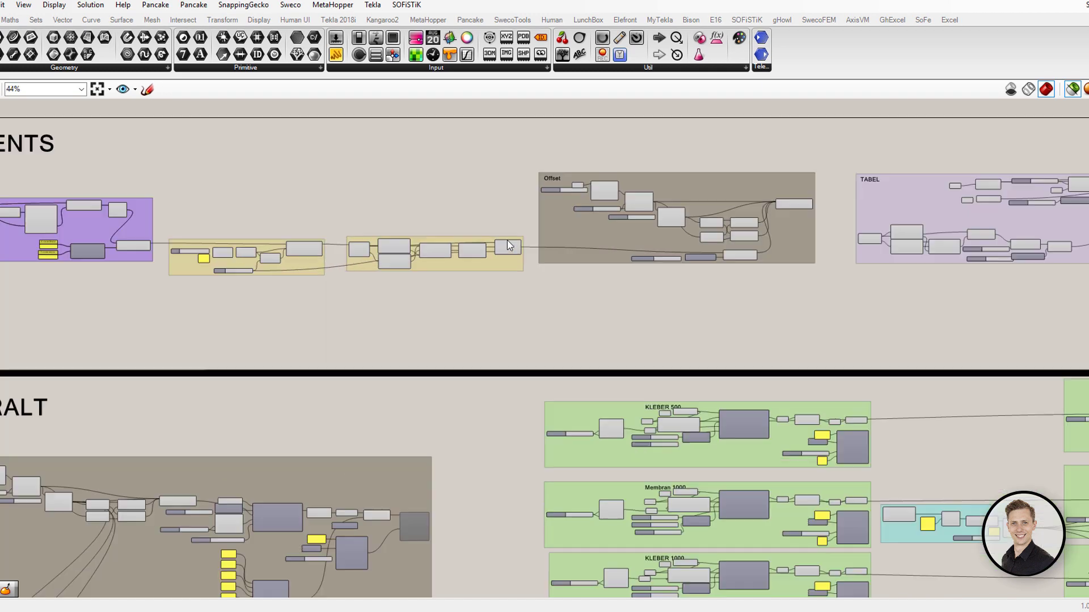
pyautogui.scroll(3, 510, 255)
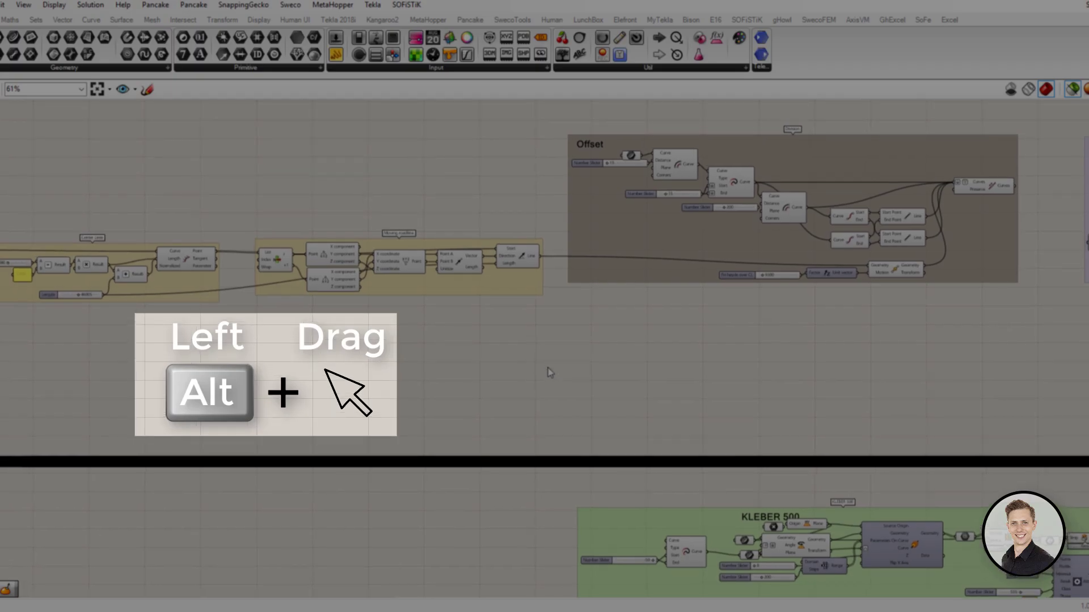
# Alt-drag on empty canvas to split the groups apart, toggling direction to open space below ELEMENTS
pyautogui.moveTo(544, 380)
pyautogui.keyDown('alt'); pyautogui.mouseDown()
pyautogui.moveTo(685, 391)
pyautogui.moveTo(375, 396)
pyautogui.moveTo(524, 400)
pyautogui.moveTo(473, 406)
pyautogui.moveTo(452, 404)
pyautogui.moveTo(575, 393)
pyautogui.moveTo(579, 204)
pyautogui.moveTo(586, 558)
pyautogui.mouseUp(); pyautogui.keyUp('alt')
pyautogui.press('alt')
pyautogui.scroll(-3, 605, 511)
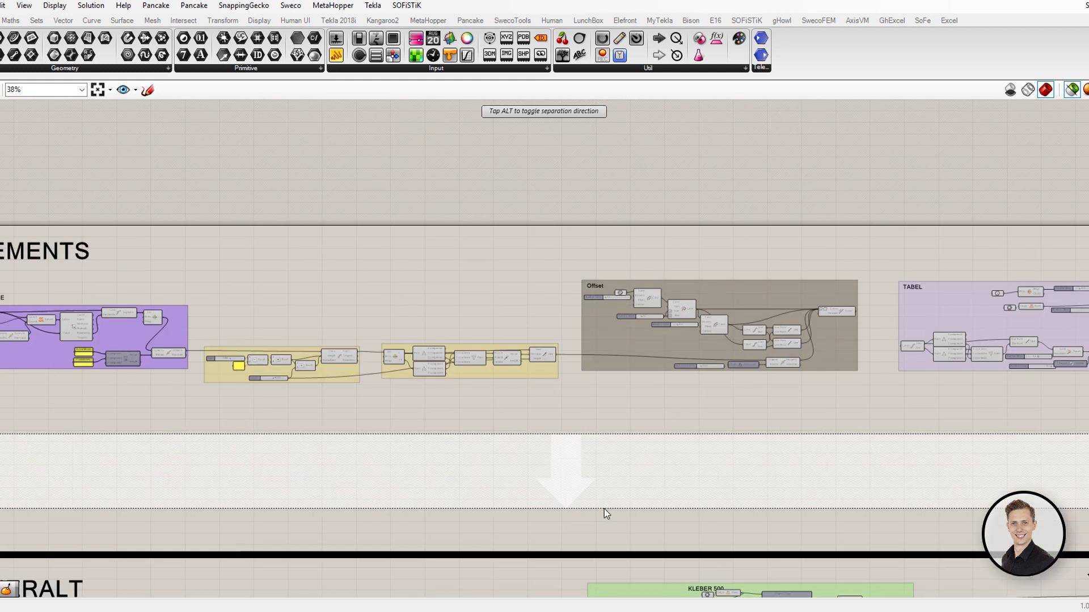
pyautogui.scroll(-3, 604, 510)
pyautogui.scroll(-2, 588, 502)
pyautogui.moveTo(587, 503)
pyautogui.keyDown('alt'); pyautogui.mouseDown()
pyautogui.moveTo(579, 474)
pyautogui.moveTo(586, 516)
pyautogui.mouseUp(); pyautogui.keyUp('alt')
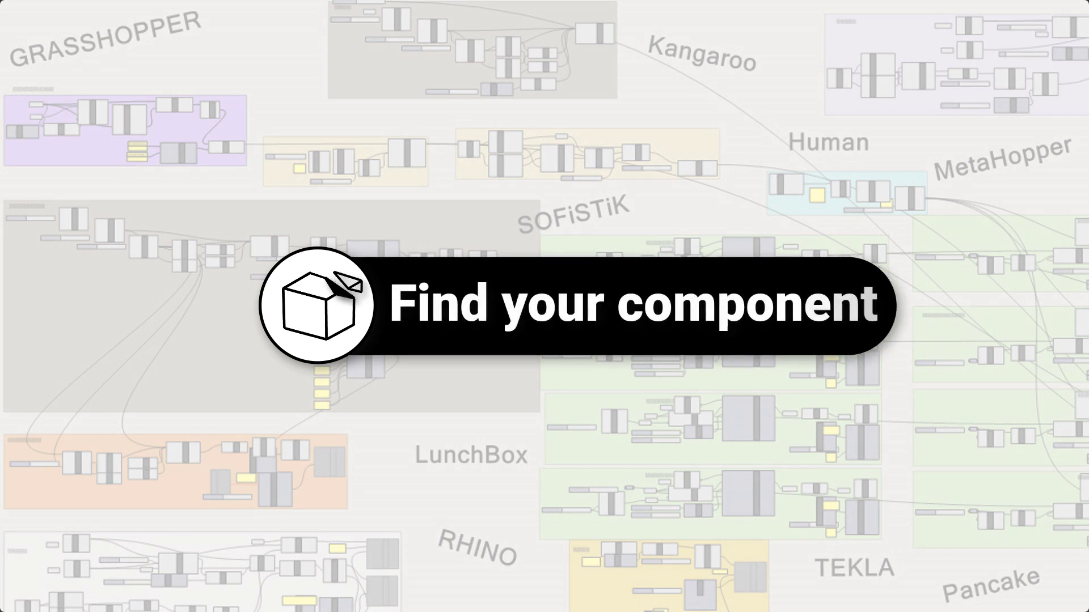
pyautogui.scroll(3, 454, 437)
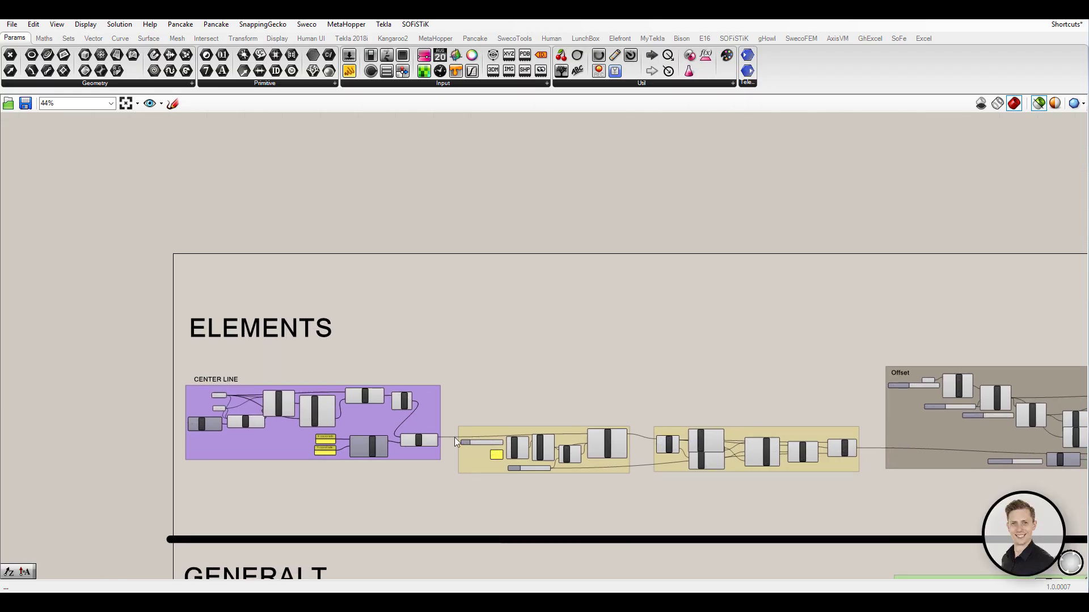
pyautogui.scroll(3, 380, 407)
pyautogui.scroll(3, 387, 408)
pyautogui.scroll(2, 387, 407)
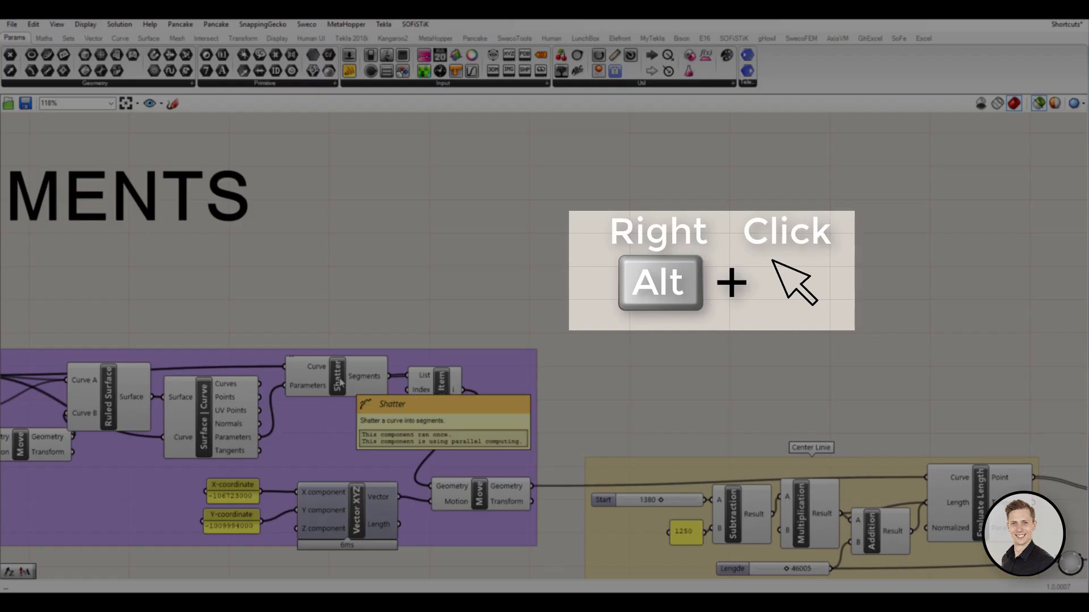
# Reveal Shatter's toolbar origin, place and delete a test Shatter, then trace Move to the Transform set
pyautogui.keyDown('ctrl'); pyautogui.keyDown('alt'); pyautogui.click(340, 383); pyautogui.keyUp('alt'); pyautogui.keyUp('ctrl')
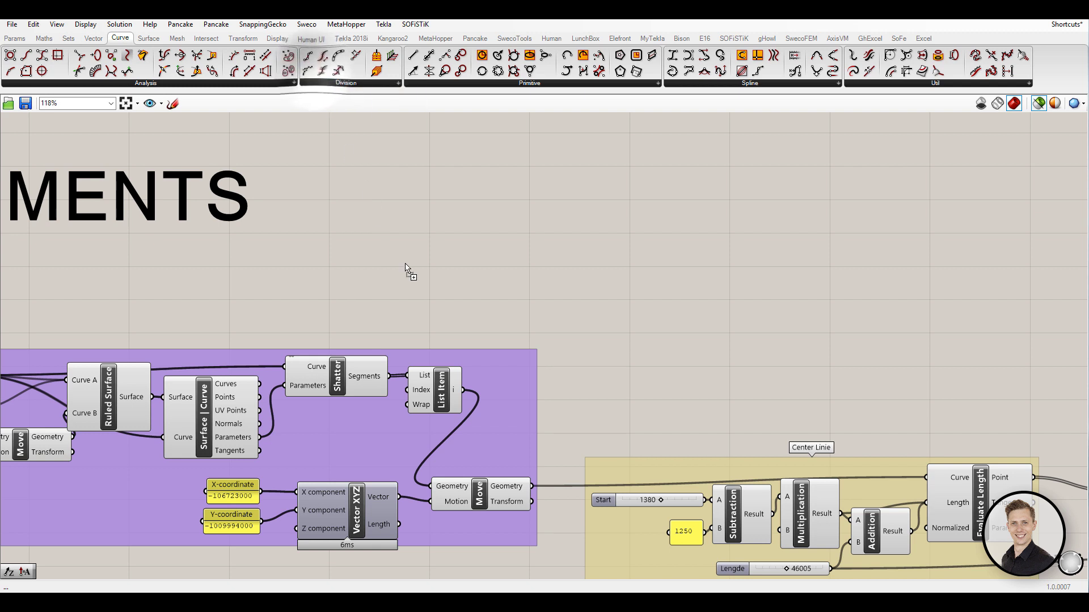
pyautogui.click(407, 270)
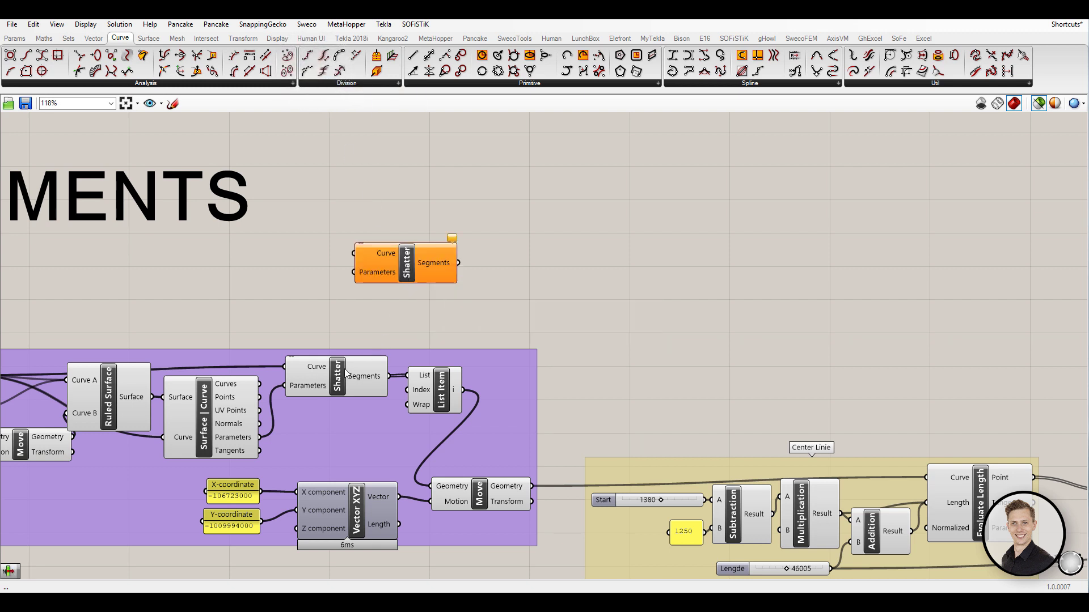
pyautogui.click(424, 277)
pyautogui.press('Delete')
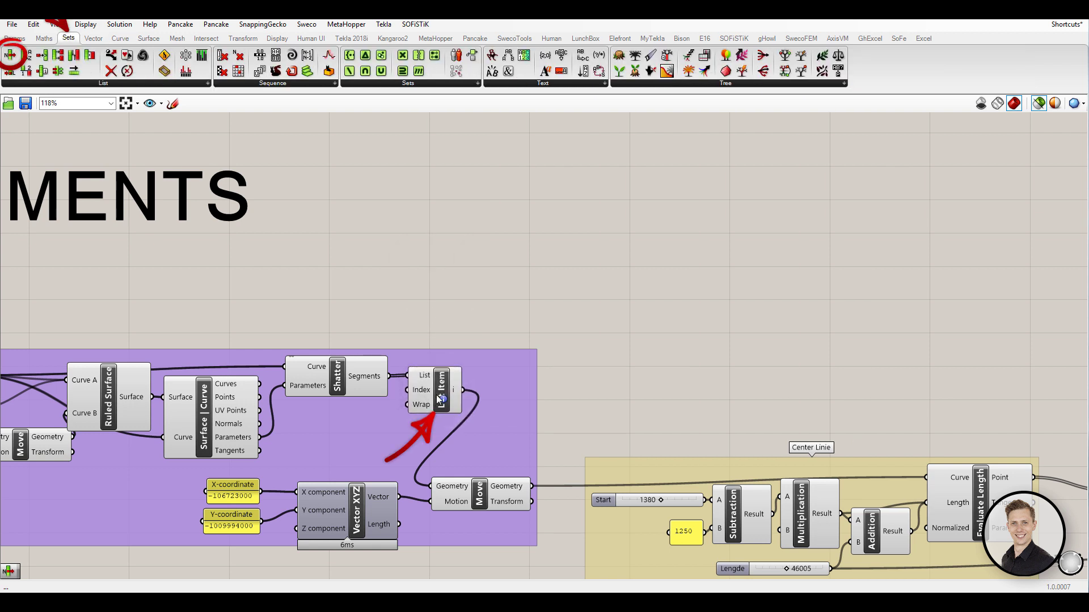
pyautogui.keyDown('ctrl'); pyautogui.keyDown('alt'); pyautogui.click(492, 489); pyautogui.keyUp('alt'); pyautogui.keyUp('ctrl')
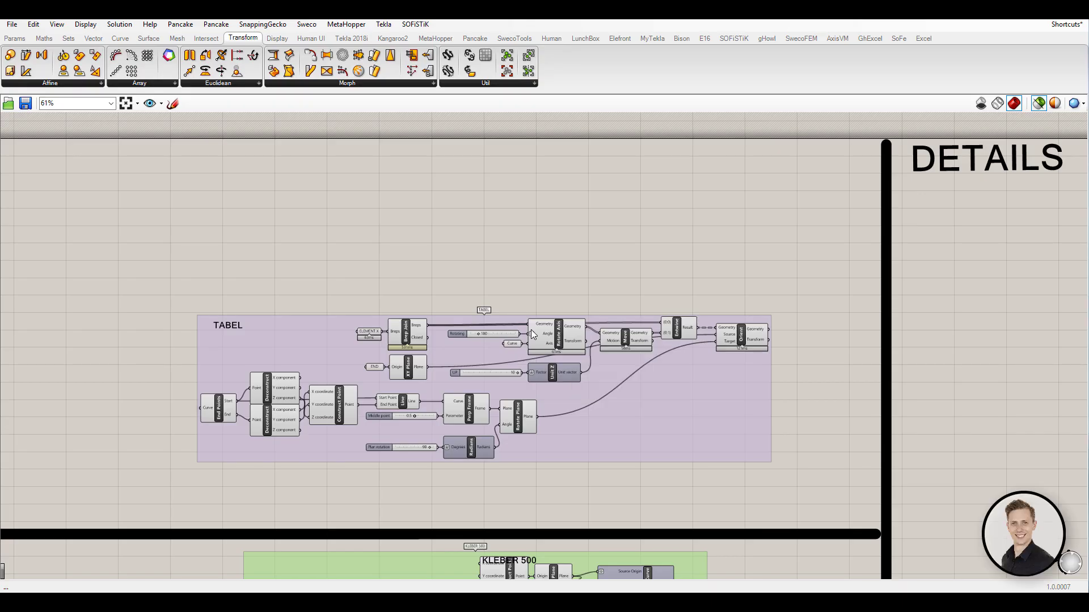
pyautogui.scroll(2, 614, 374)
pyautogui.scroll(2, 712, 334)
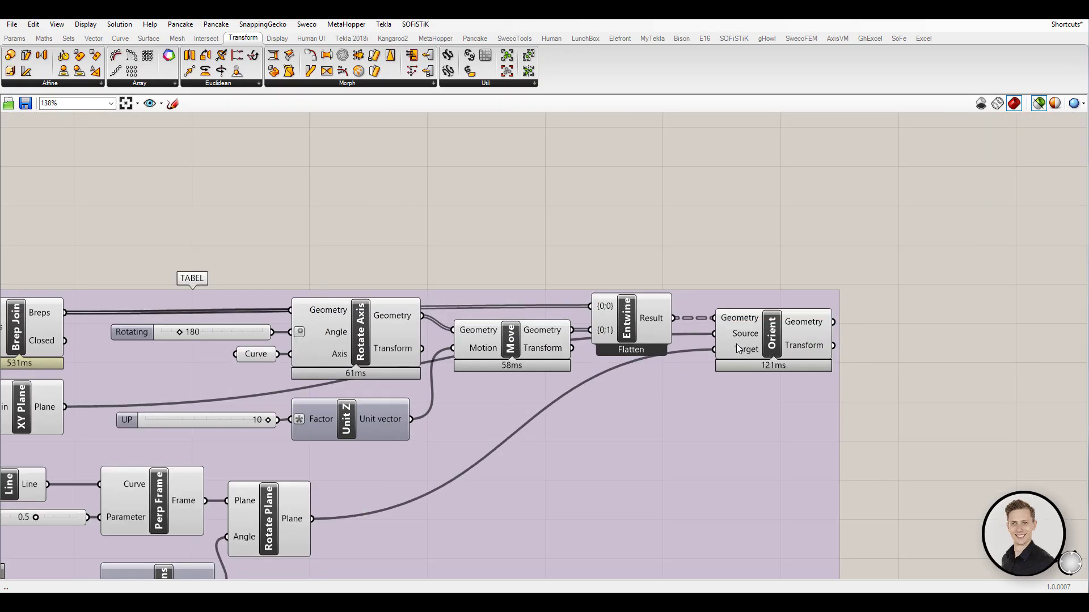
pyautogui.scroll(1, 711, 334)
# Alt-drag two wired copies of the Orient component above the original, then delete both
pyautogui.click(771, 348)
pyautogui.scroll(1, 771, 348)
pyautogui.scroll(1, 775, 349)
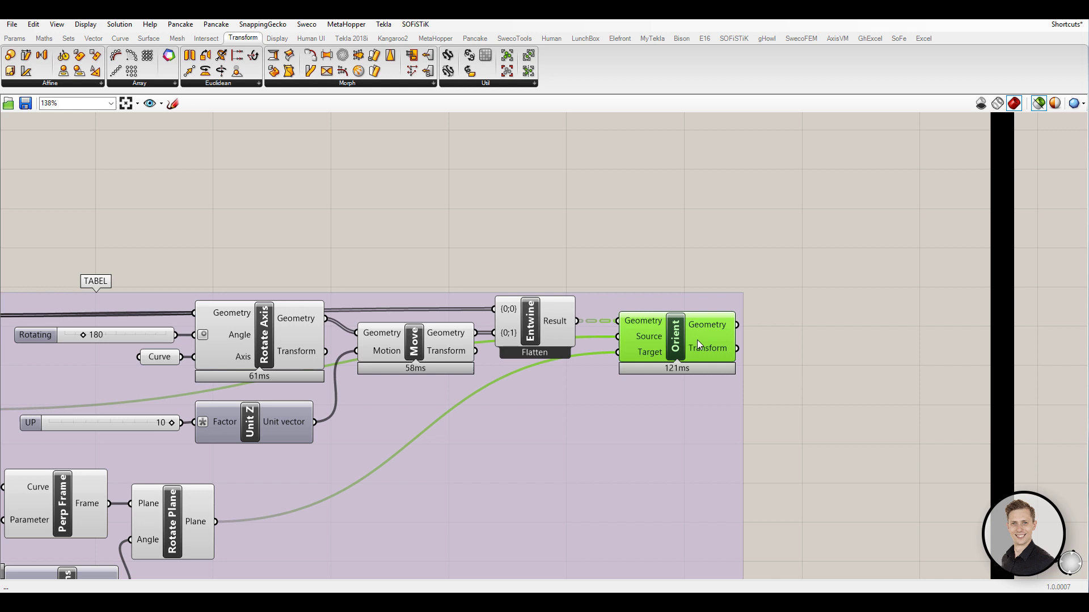
pyautogui.keyDown('alt'); pyautogui.moveTo(697, 340); pyautogui.dragTo(695, 264); pyautogui.keyUp('alt')
pyautogui.moveTo(696, 303); pyautogui.dragTo(750, 347, button='right')
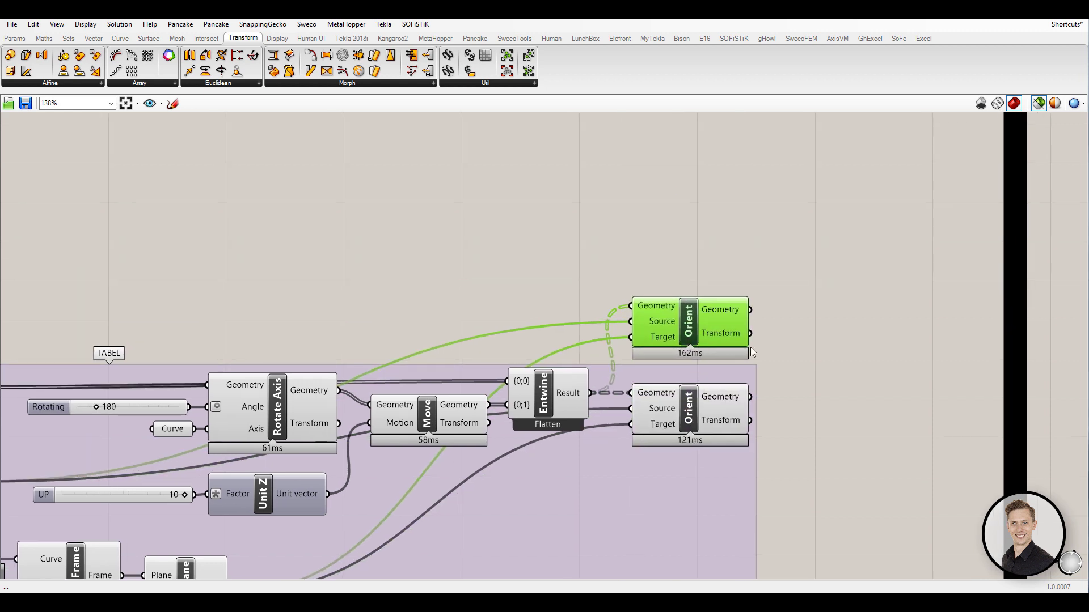
pyautogui.keyDown('alt'); pyautogui.moveTo(724, 332); pyautogui.dragTo(706, 240); pyautogui.keyUp('alt')
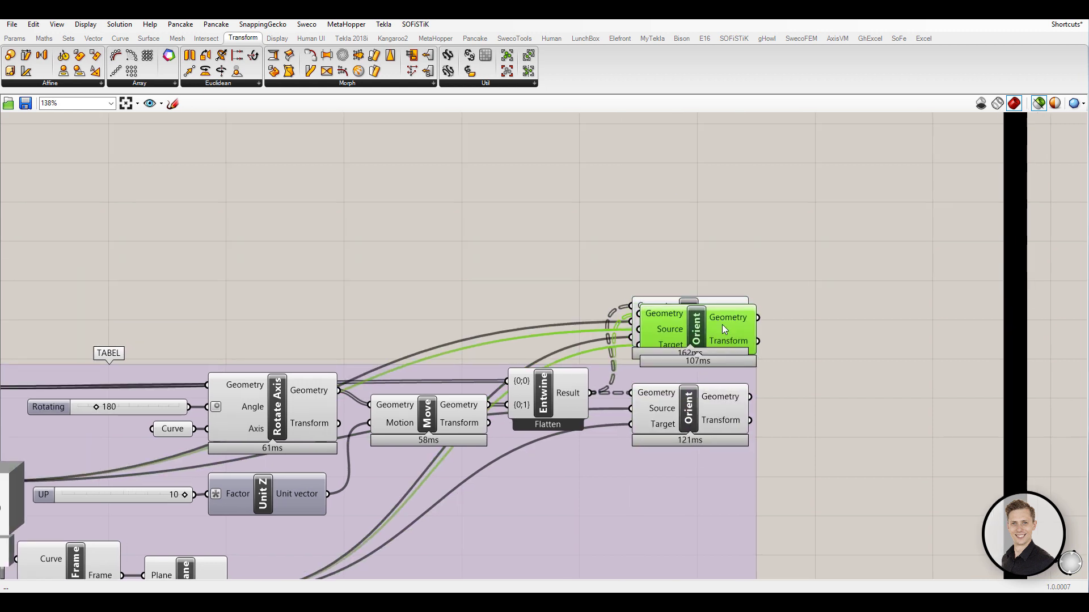
pyautogui.scroll(-3, 712, 227)
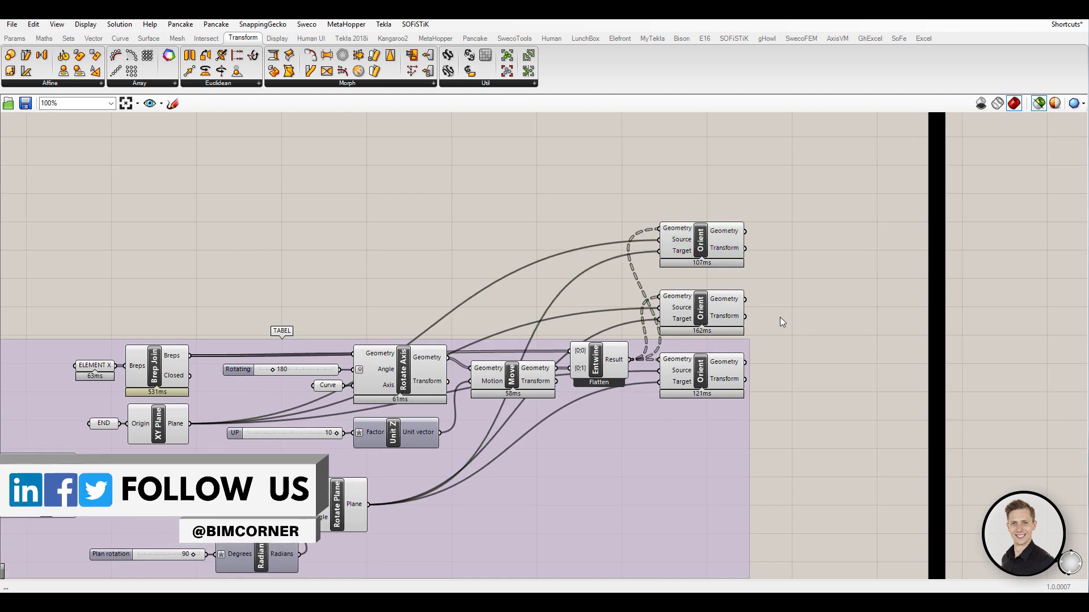
pyautogui.keyDown('shift'); pyautogui.click(715, 310); pyautogui.keyUp('shift')
pyautogui.press('Delete')
pyautogui.scroll(-3, 542, 266)
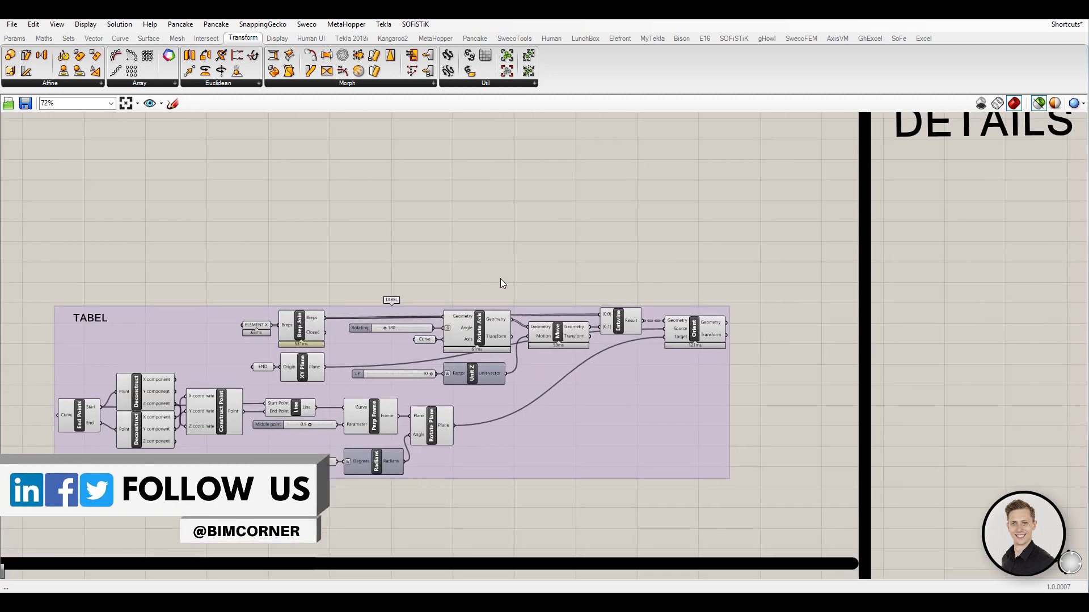
# Copy and paste the Move, Entwine and Orient components above the TABEL group, then delete the duplicates
pyautogui.moveTo(510, 281); pyautogui.dragTo(752, 375)
pyautogui.scroll(3, 741, 360)
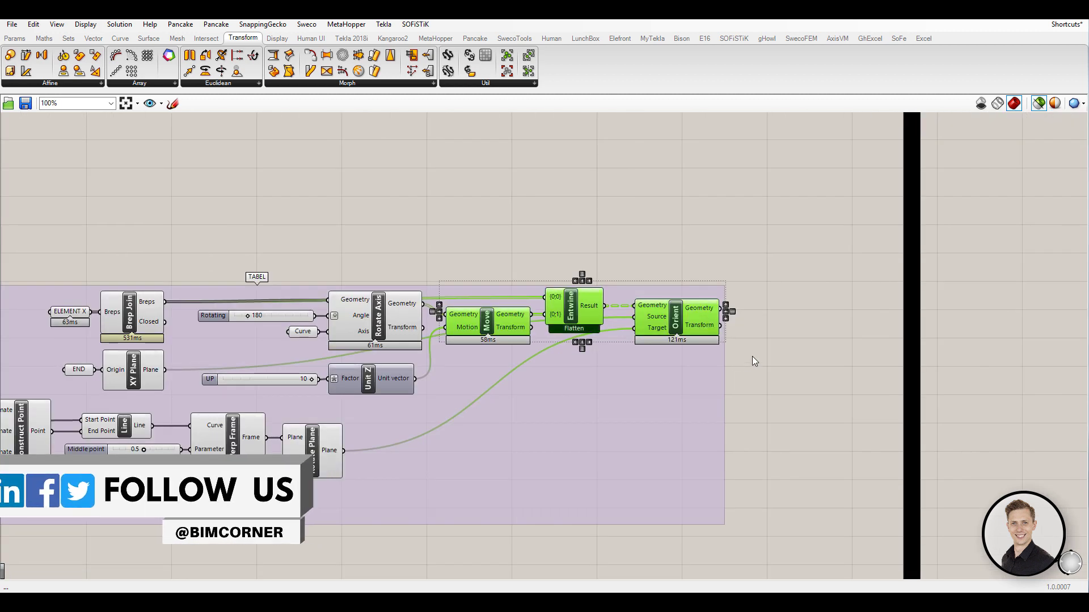
pyautogui.hotkey('ctrl', 'c')
pyautogui.hotkey('ctrl', 'v')
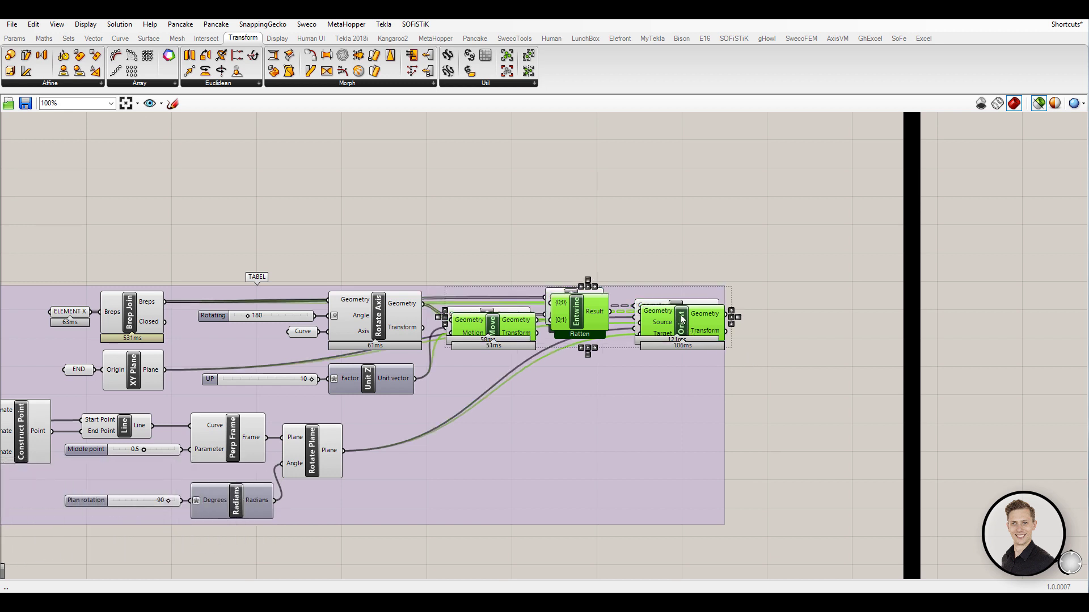
pyautogui.moveTo(681, 320); pyautogui.dragTo(688, 213)
pyautogui.scroll(-1, 688, 286)
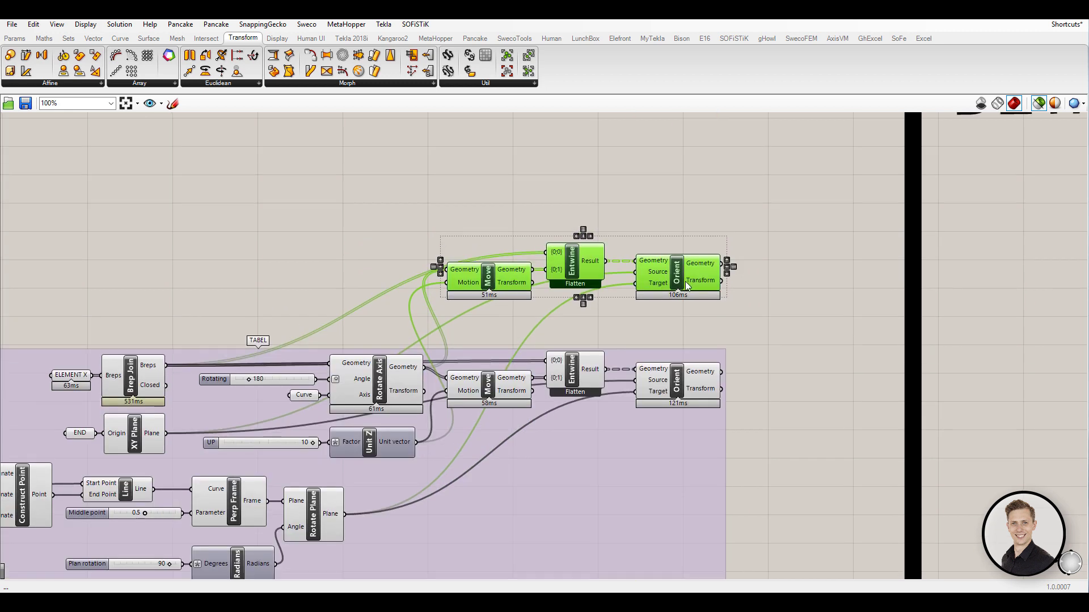
pyautogui.press('Delete')
# Paste a copy of the original Orient with Ctrl+Shift+V so it keeps its input wires
pyautogui.click(683, 380)
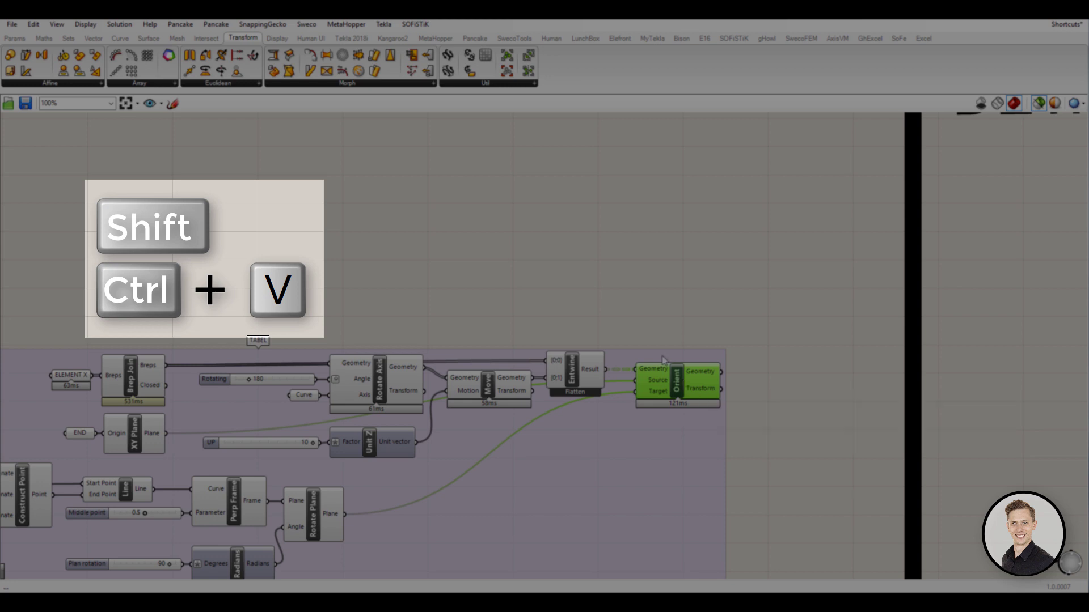
pyautogui.scroll(2, 664, 359)
pyautogui.click(645, 382)
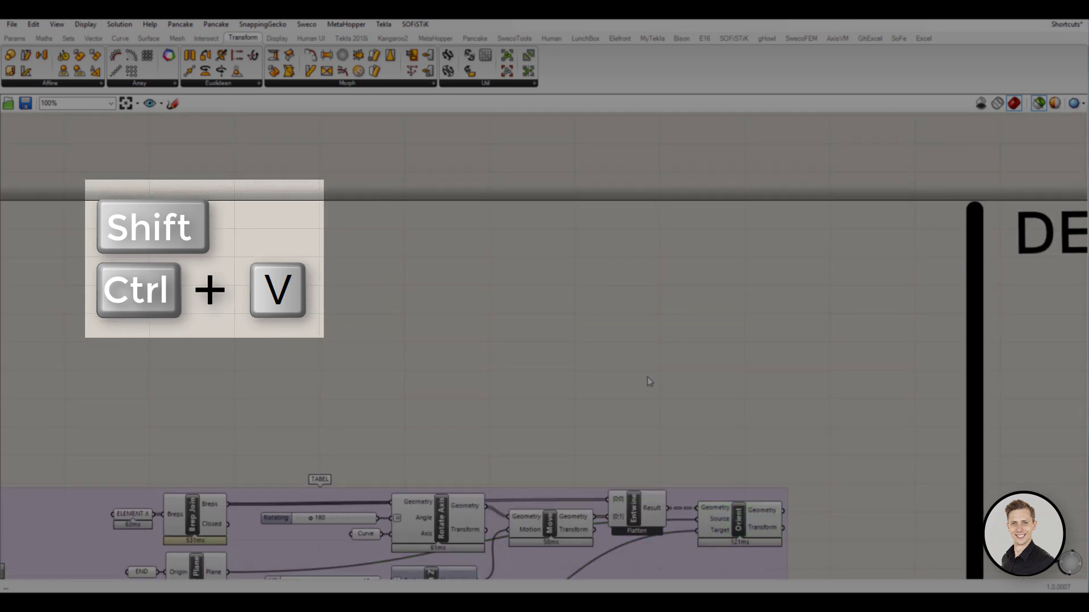
pyautogui.hotkey('ctrl', 'shift', 'v')
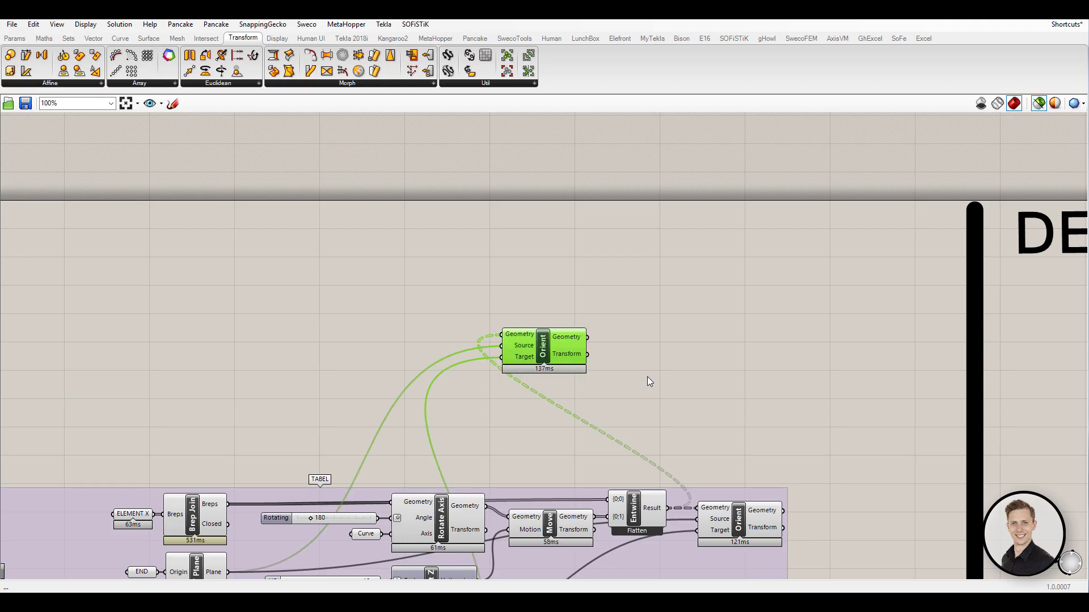
pyautogui.click(553, 332)
pyautogui.scroll(-3, 732, 380)
# Duplicate the whole TABEL group with Ctrl+Shift+V and shift the copy to the left
pyautogui.moveTo(635, 298); pyautogui.dragTo(898, 343)
pyautogui.click(119, 280)
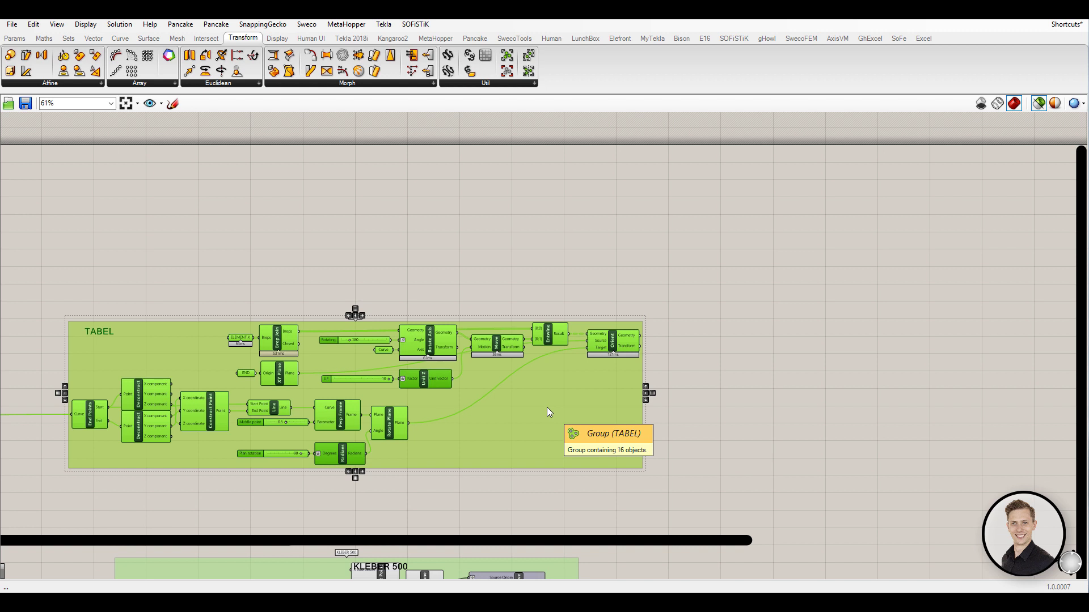
pyautogui.scroll(-1, 547, 411)
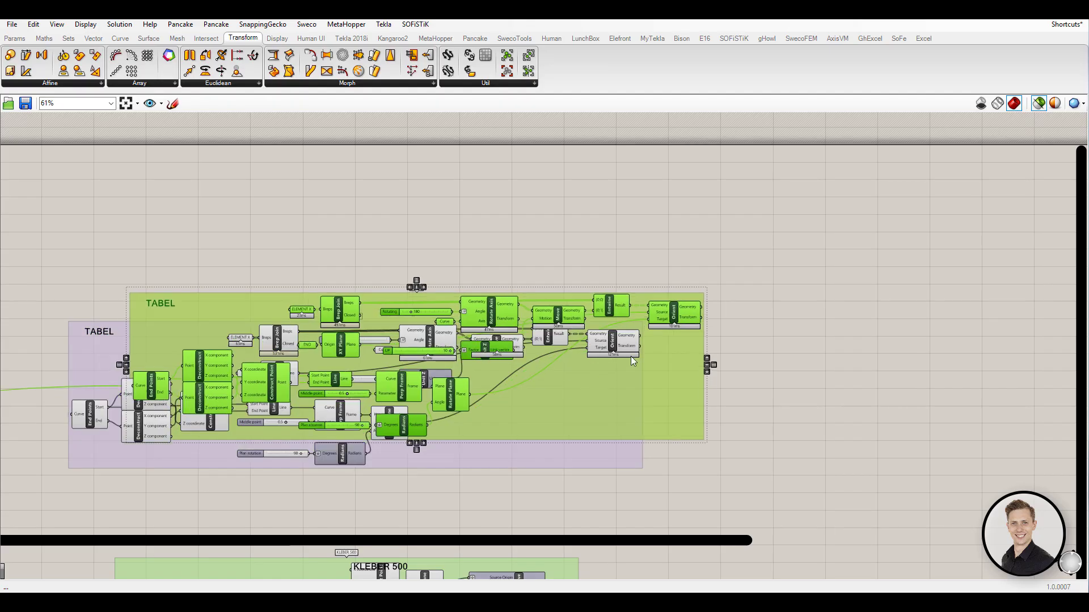
pyautogui.scroll(-2, 548, 412)
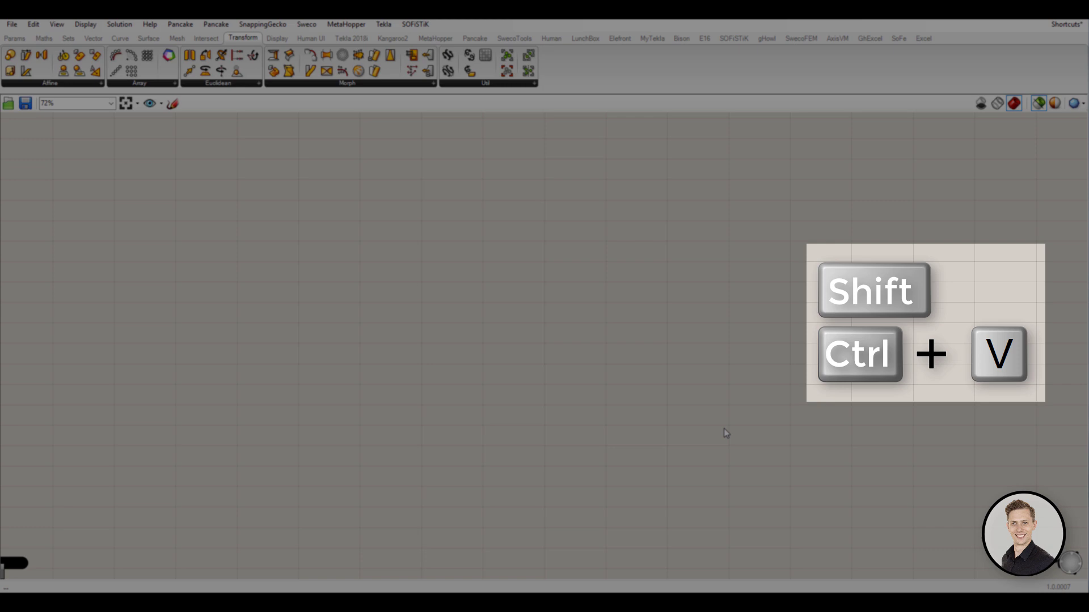
pyautogui.hotkey('ctrl', 'shift', 'v')
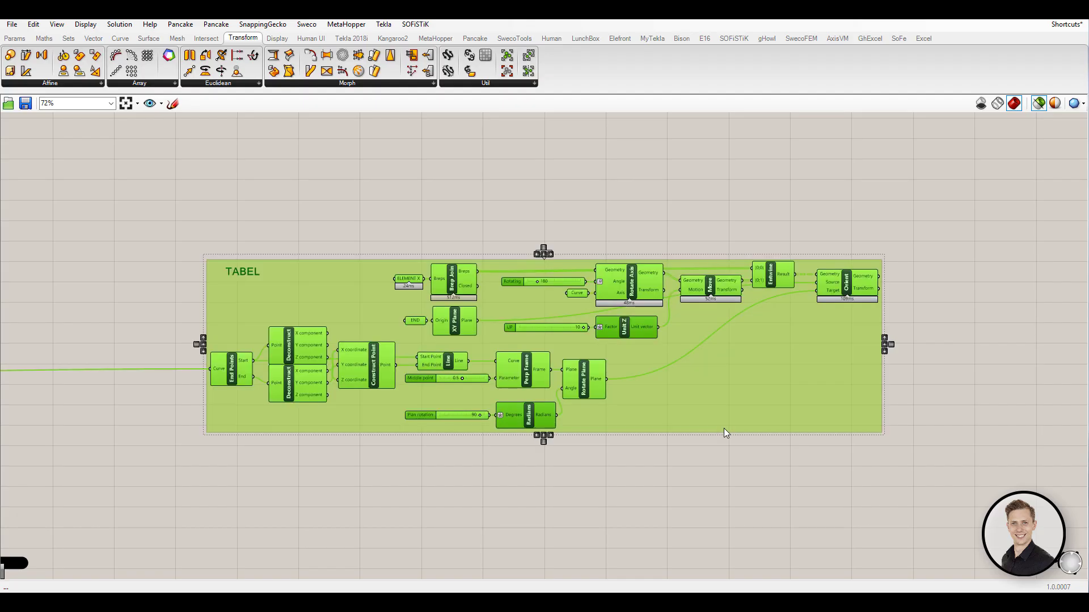
pyautogui.scroll(-2, 724, 434)
pyautogui.scroll(-1, 702, 465)
pyautogui.moveTo(708, 441); pyautogui.dragTo(662, 454)
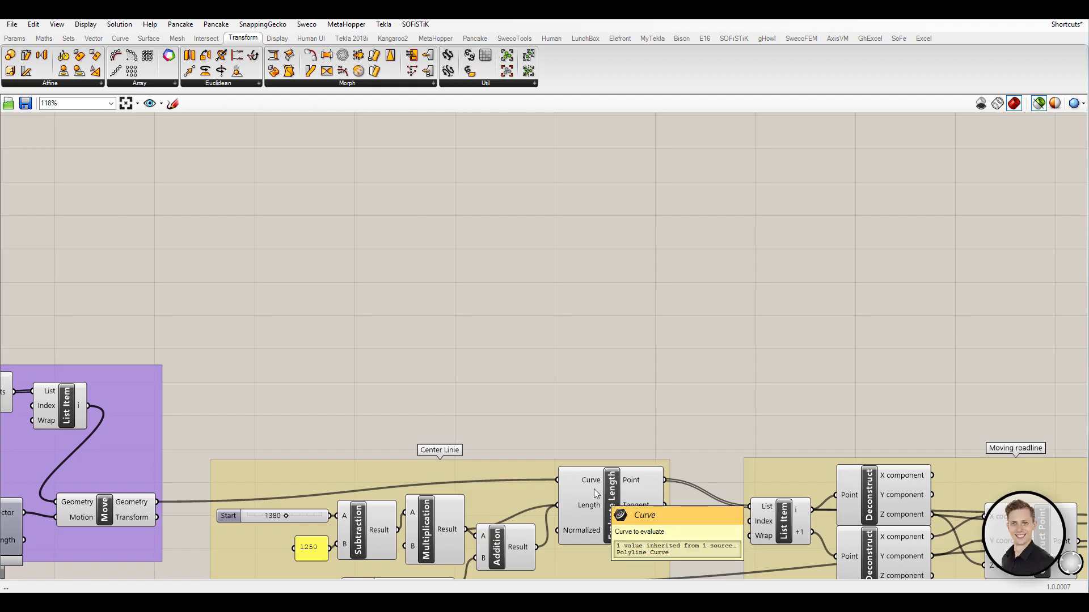
# Alt-drag two wired copies of the Evaluate Length component stacked above the original
pyautogui.moveTo(625, 436); pyautogui.dragTo(664, 384, button='right')
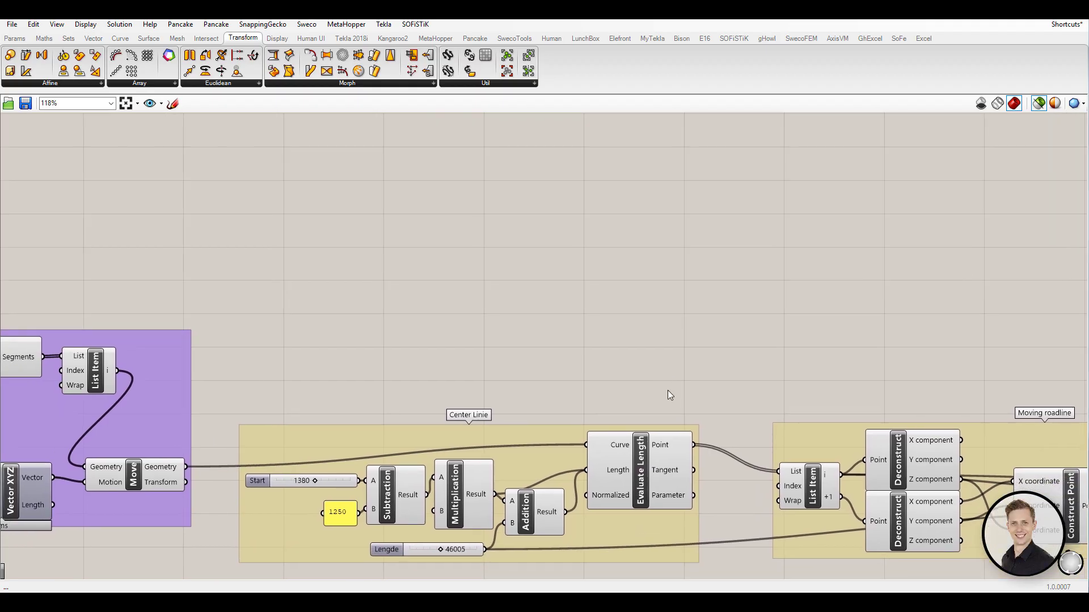
pyautogui.click(646, 460)
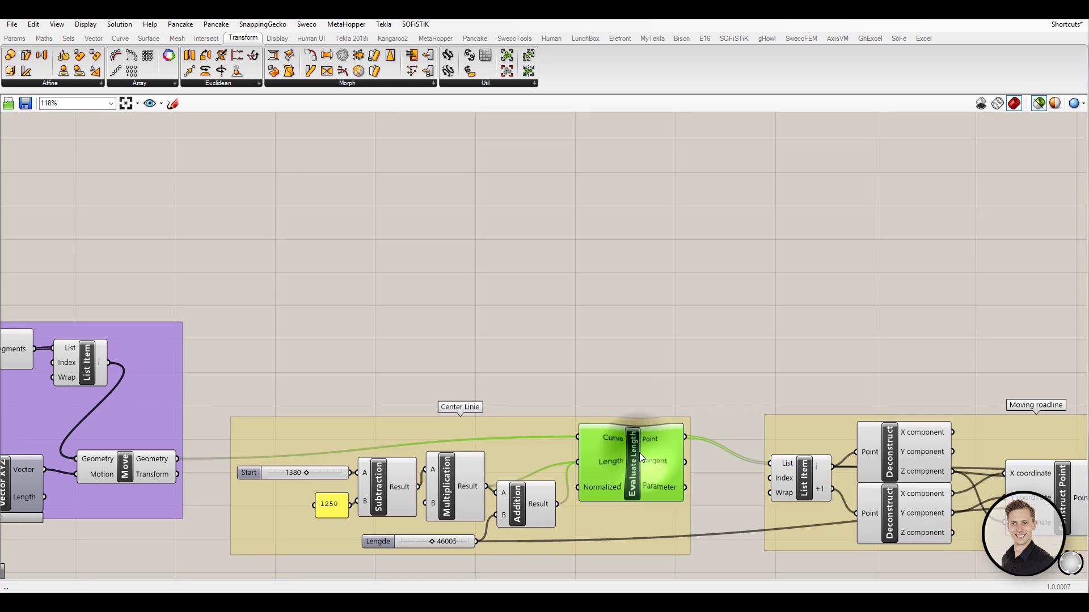
pyautogui.keyDown('alt'); pyautogui.moveTo(640, 459); pyautogui.dragTo(642, 319); pyautogui.keyUp('alt')
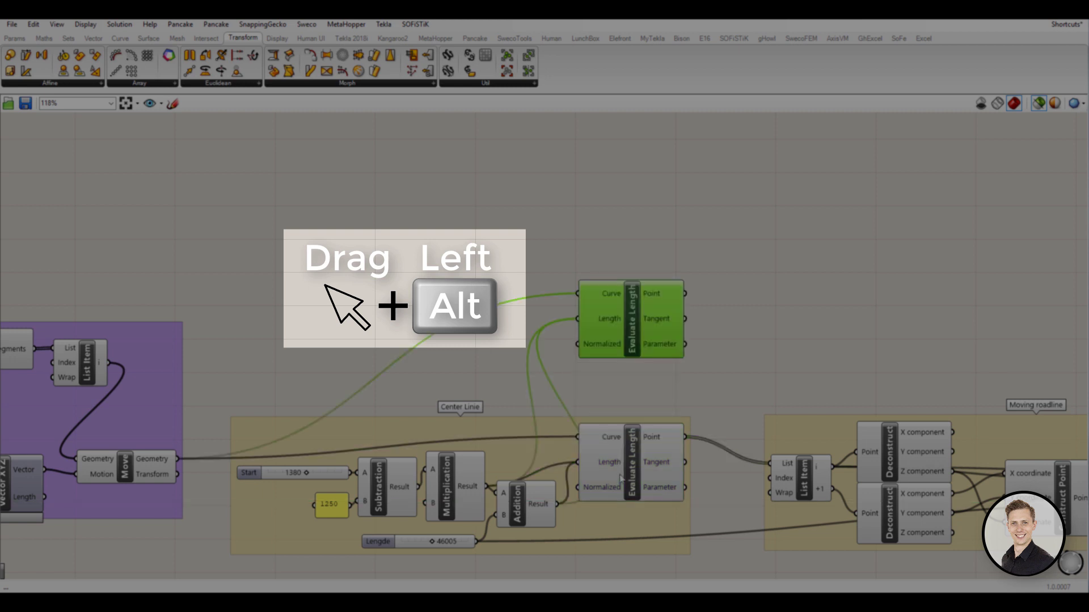
pyautogui.click(746, 326)
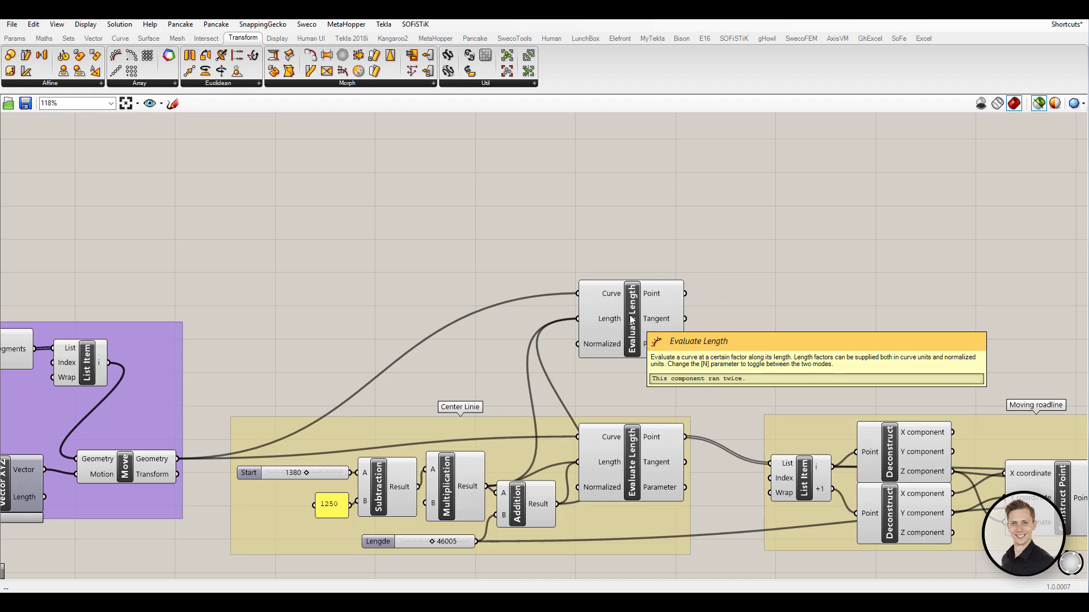
pyautogui.moveTo(633, 317)
pyautogui.keyDown('alt'); pyautogui.mouseDown()
pyautogui.moveTo(664, 322)
pyautogui.moveTo(586, 331)
pyautogui.moveTo(634, 330)
pyautogui.moveTo(635, 222)
pyautogui.mouseUp(); pyautogui.keyUp('alt')
pyautogui.click(634, 331)
# Alt-drag copies of the Start slider above the original
pyautogui.click(280, 473)
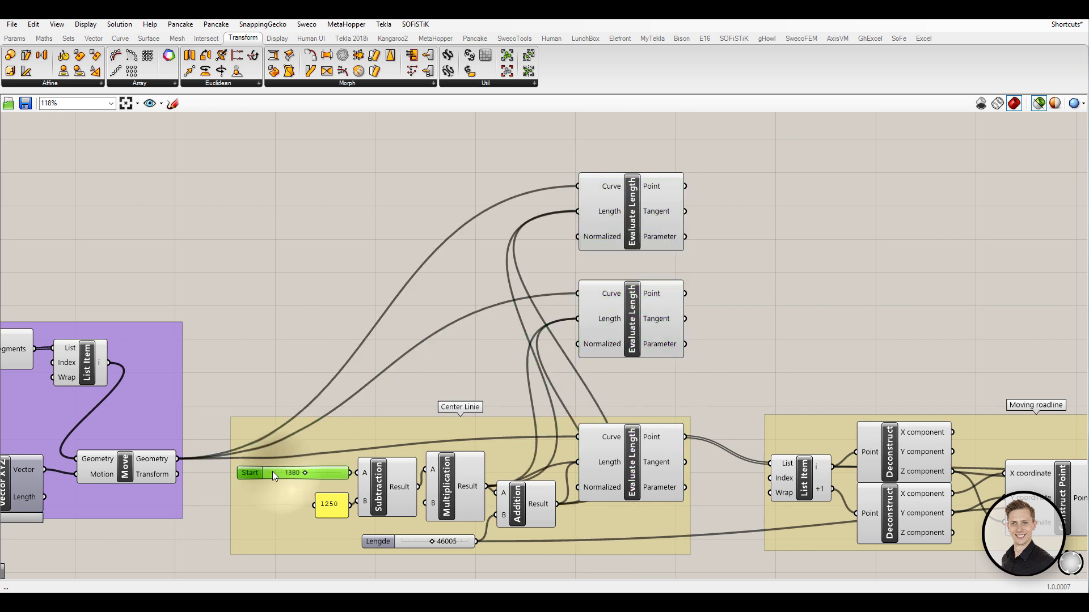
pyautogui.keyDown('alt'); pyautogui.moveTo(272, 472); pyautogui.dragTo(290, 258); pyautogui.keyUp('alt')
pyautogui.scroll(4, 290, 258)
pyautogui.scroll(2, 443, 333)
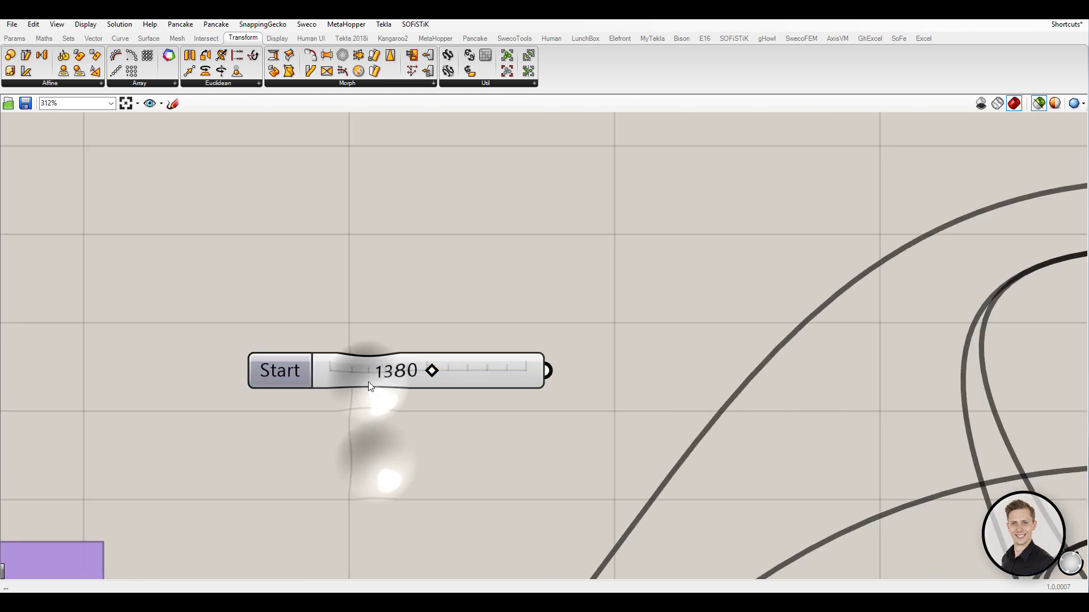
pyautogui.keyDown('alt'); pyautogui.moveTo(368, 358); pyautogui.dragTo(372, 209); pyautogui.keyUp('alt')
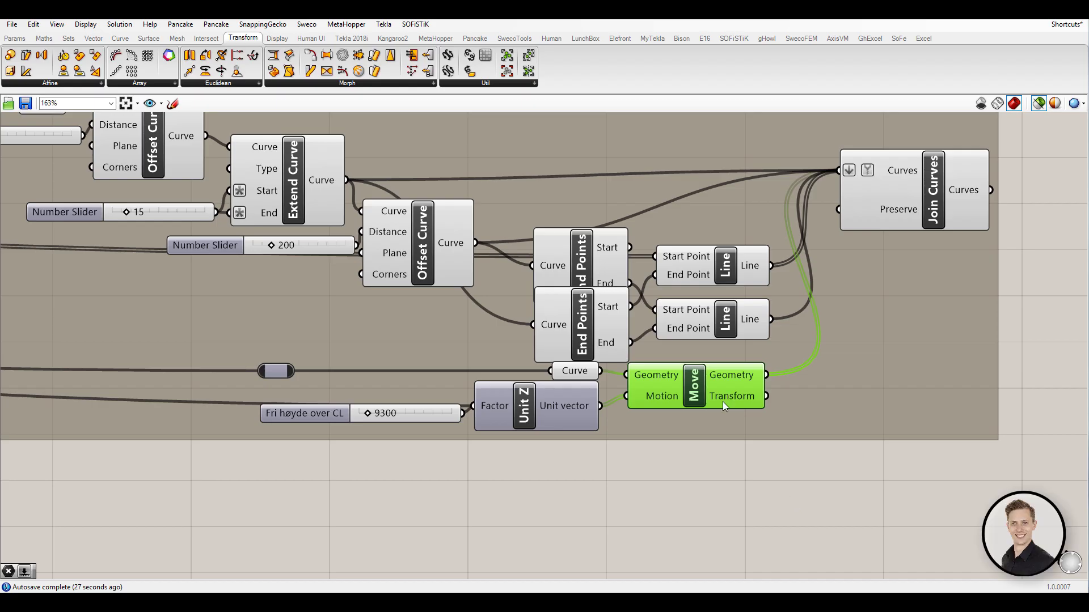
# Select the Curve parameter feeding Move and follow its wires across the canvas to the Rotate component
pyautogui.click(647, 425)
pyautogui.click(694, 387)
pyautogui.click(575, 371)
pyautogui.moveTo(315, 390); pyautogui.dragTo(663, 377, button='right')
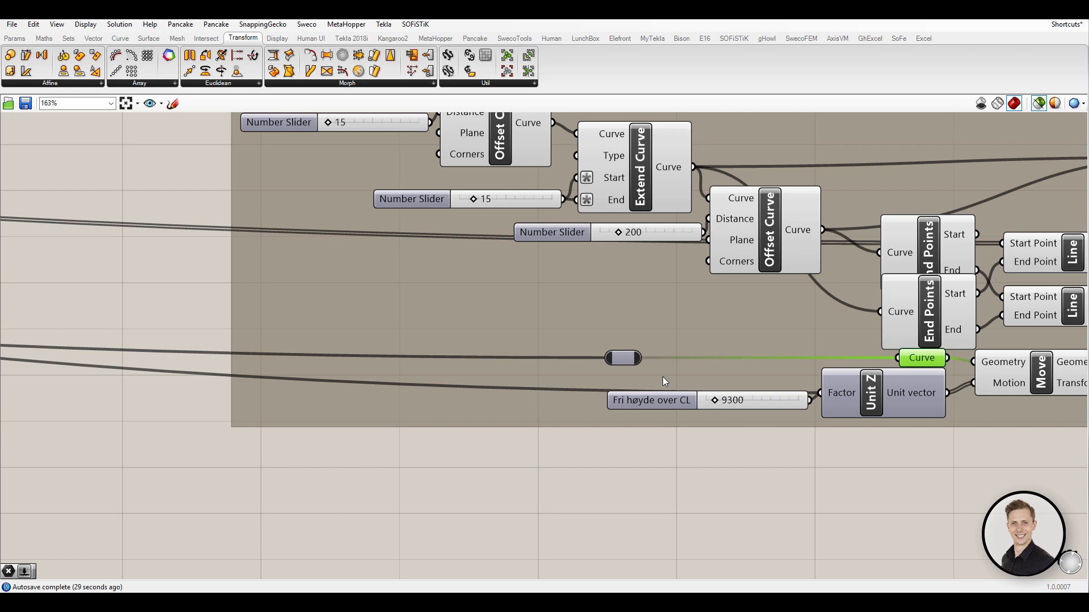
pyautogui.scroll(-3, 626, 358)
pyautogui.moveTo(181, 387)
pyautogui.mouseDown(button='right')
pyautogui.moveTo(485, 349)
pyautogui.moveTo(459, 363)
pyautogui.moveTo(312, 355)
pyautogui.moveTo(689, 457)
pyautogui.moveTo(644, 459)
pyautogui.moveTo(306, 338)
pyautogui.moveTo(511, 382)
pyautogui.moveTo(264, 299)
pyautogui.moveTo(374, 348)
pyautogui.moveTo(629, 358)
pyautogui.moveTo(481, 387)
pyautogui.moveTo(343, 390)
pyautogui.mouseUp(button='right')
pyautogui.scroll(-2, 437, 362)
pyautogui.scroll(2, 438, 362)
pyautogui.scroll(1, 481, 388)
pyautogui.click(448, 381)
pyautogui.click(508, 470)
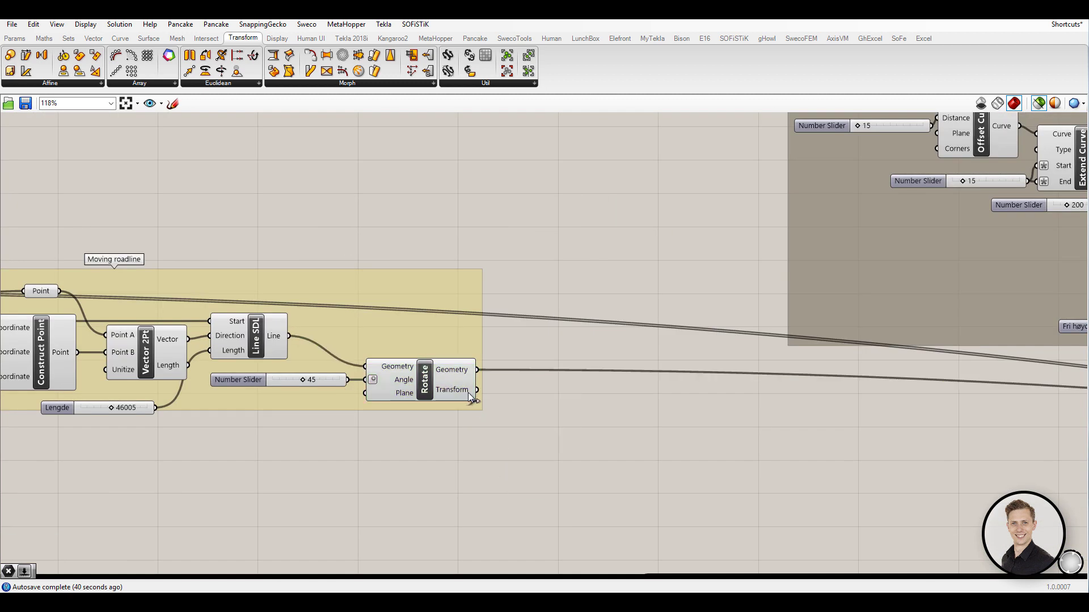
pyautogui.scroll(-3, 453, 375)
# From the Offset group's Curve parameter, jump upstream to its source and downstream to Rotate with Ctrl+Left/Right
pyautogui.moveTo(433, 347)
pyautogui.mouseDown(button='right')
pyautogui.moveTo(596, 382)
pyautogui.moveTo(792, 386)
pyautogui.moveTo(984, 434)
pyautogui.mouseUp(button='right')
pyautogui.scroll(2, 985, 434)
pyautogui.click(827, 425)
pyautogui.scroll(3, 827, 426)
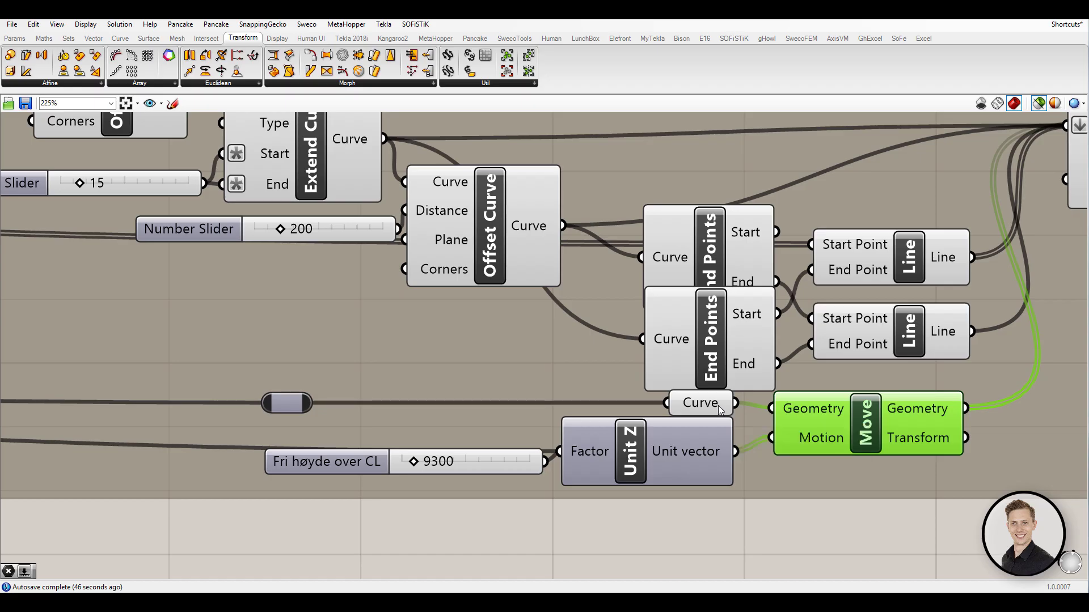
pyautogui.click(718, 405)
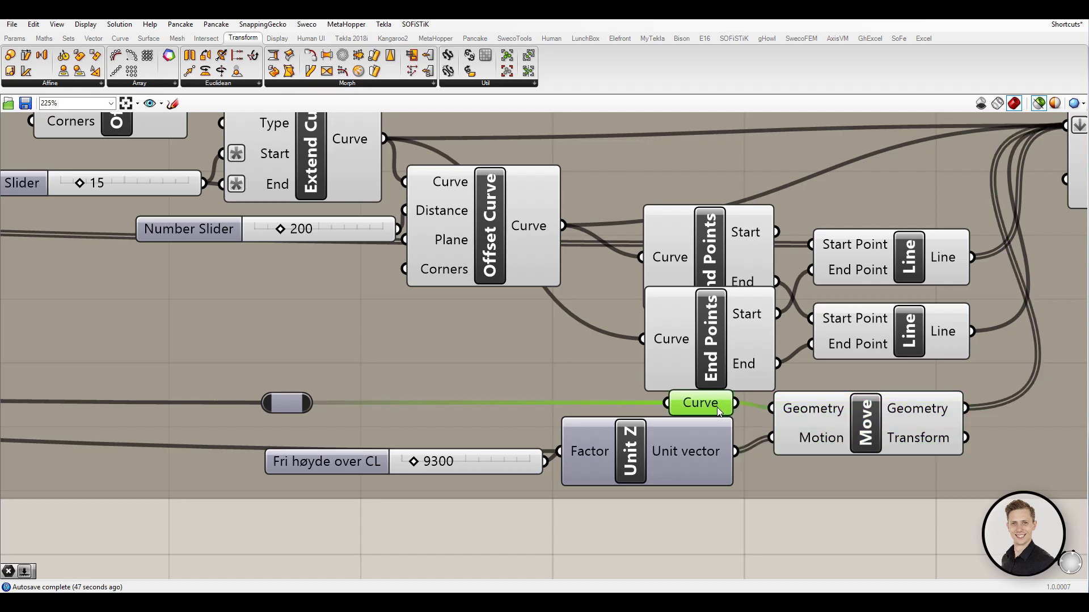
pyautogui.hotkey('ctrl', 'Left')
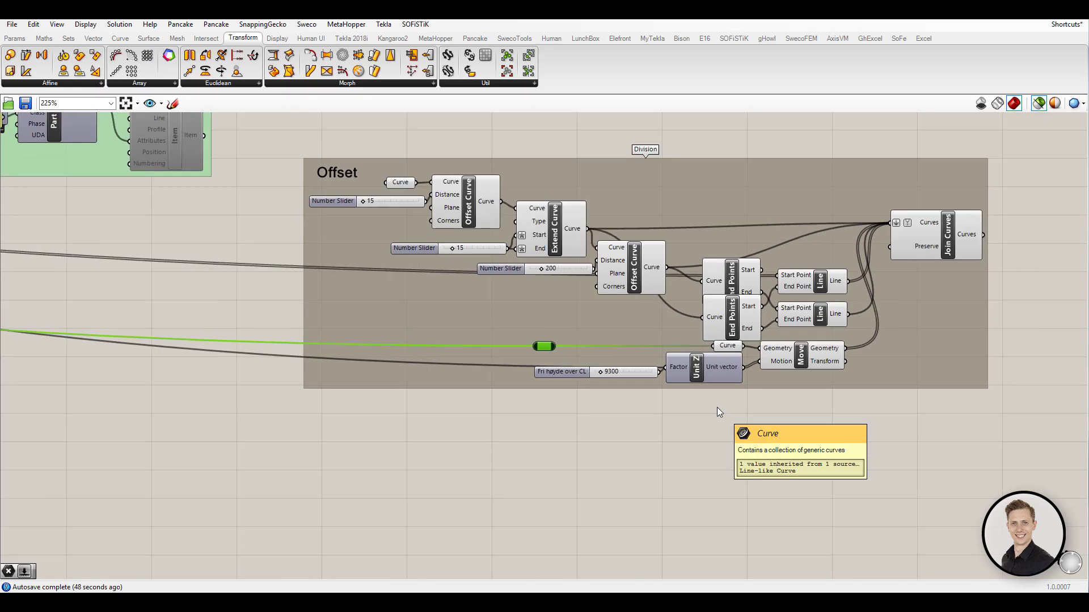
pyautogui.hotkey('ctrl', 'Right')
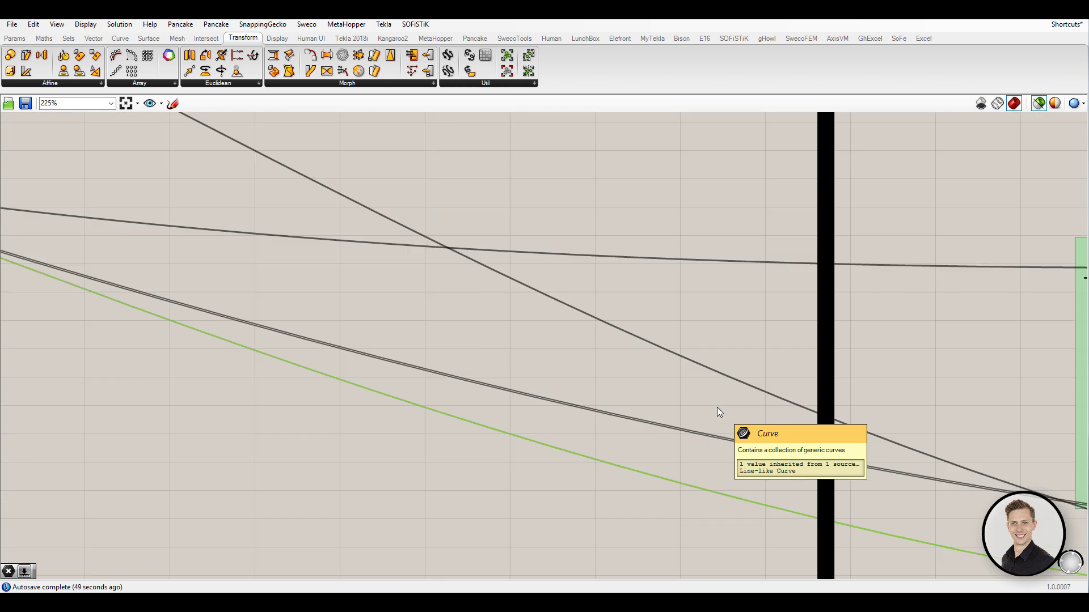
pyautogui.hotkey('ctrl', 'Right')
pyautogui.hotkey('ctrl', 'Right')
pyautogui.hotkey('ctrl', 'Right')
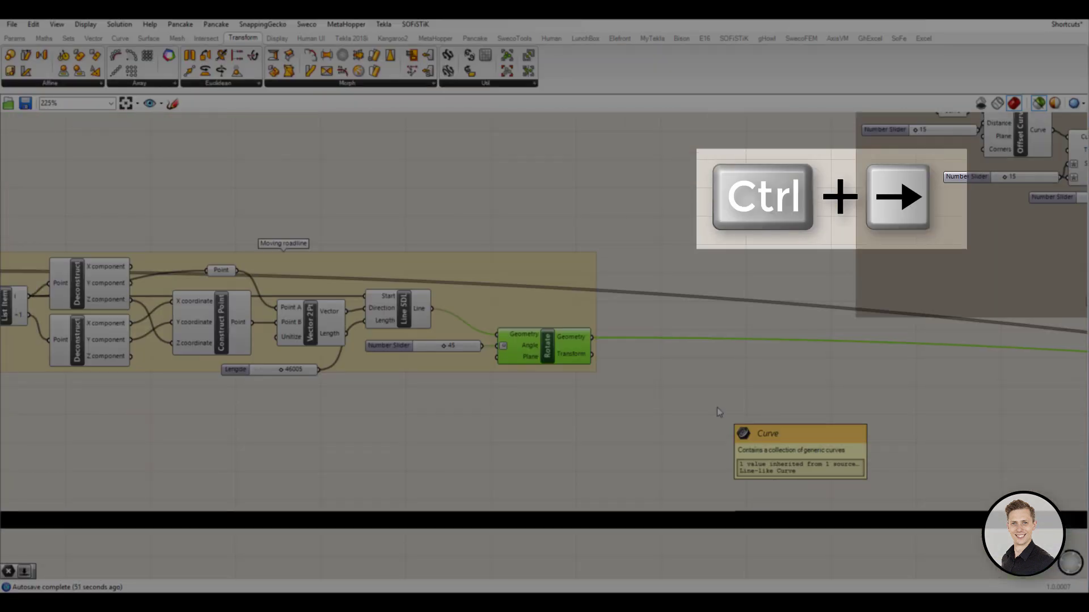
pyautogui.hotkey('ctrl', 'Right')
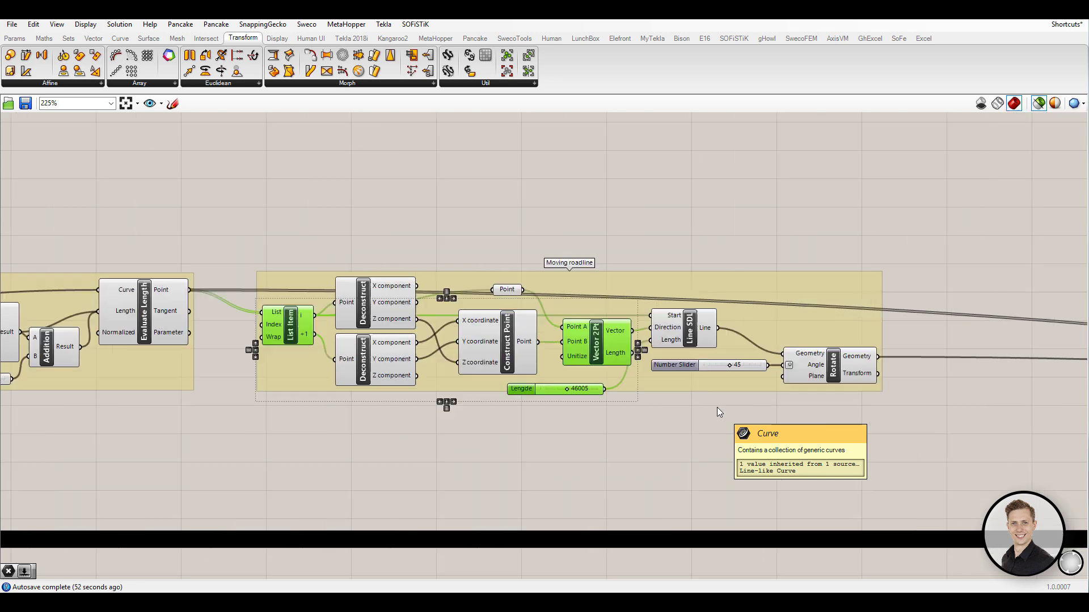
pyautogui.hotkey('ctrl', 'Left')
pyautogui.hotkey('ctrl', 'Right')
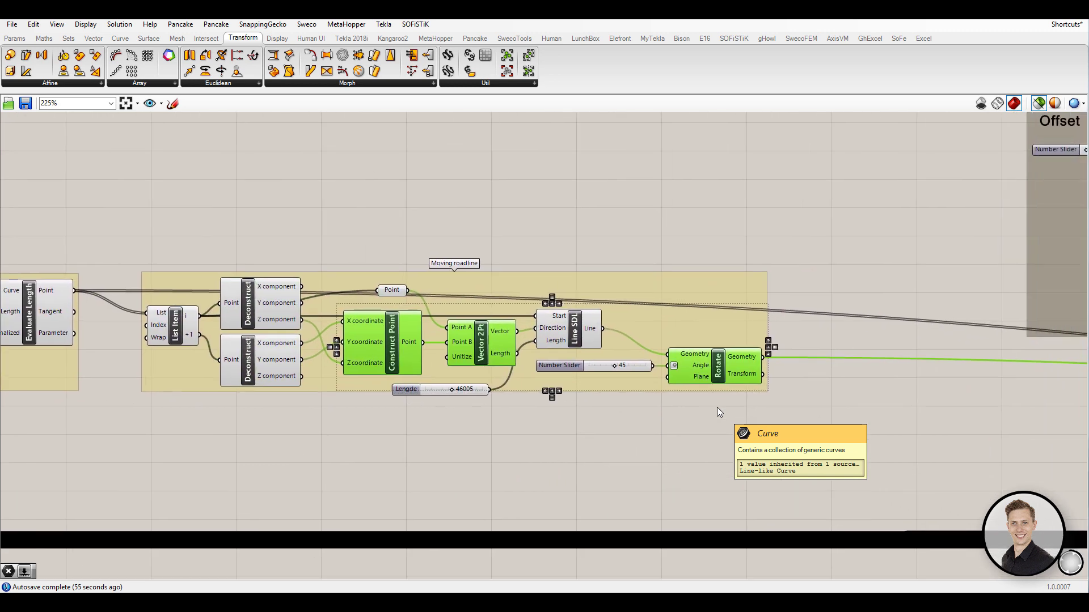
pyautogui.hotkey('ctrl', 'Right')
pyautogui.hotkey('ctrl', 'Right')
pyautogui.hotkey('ctrl', 'Right')
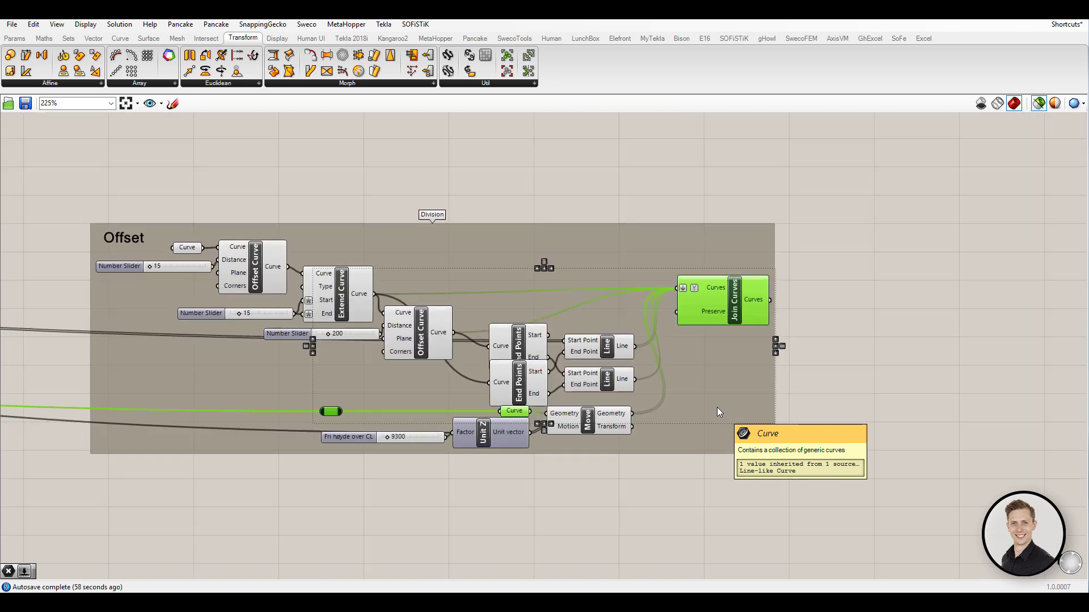
pyautogui.hotkey('ctrl', 'Right')
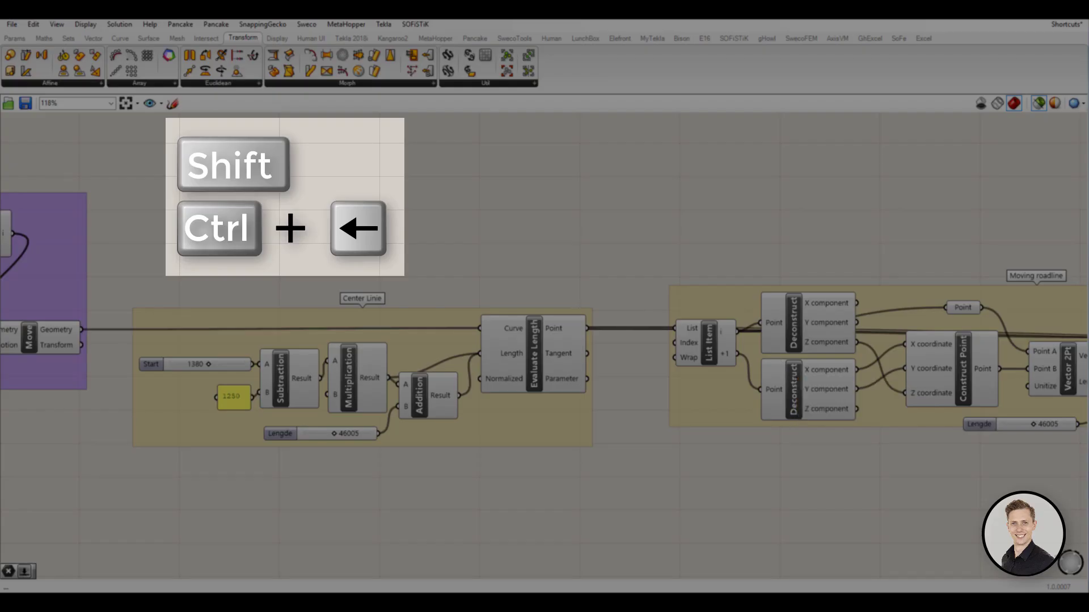
# Select List Item and extend the selection upstream through Evaluate Length to its inputs with Ctrl+Shift+Left
pyautogui.click(531, 354)
pyautogui.click(720, 340)
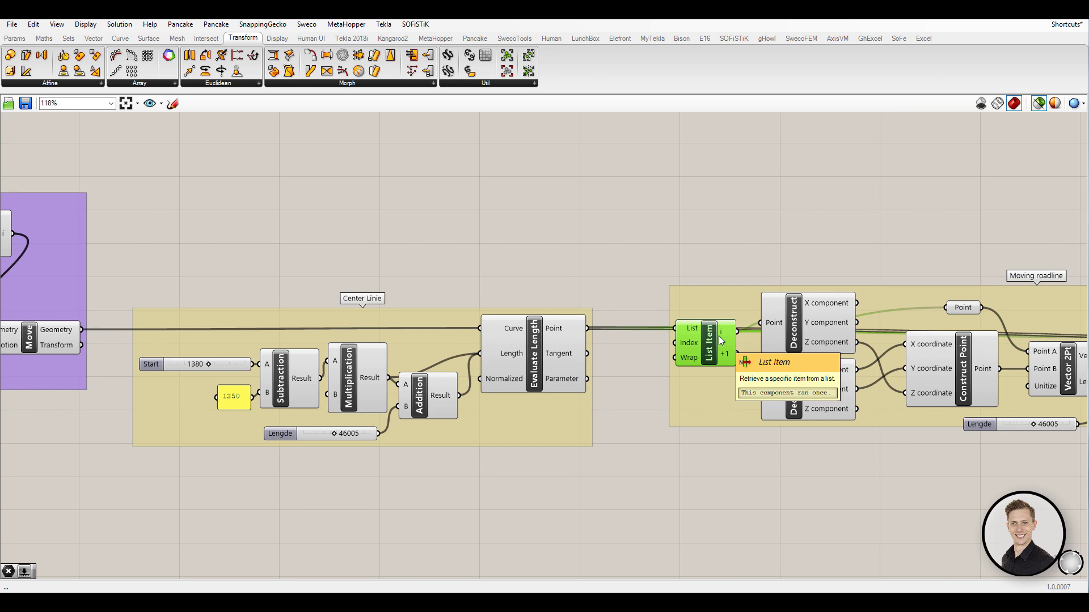
pyautogui.hotkey('ctrl', 'shift', 'Left')
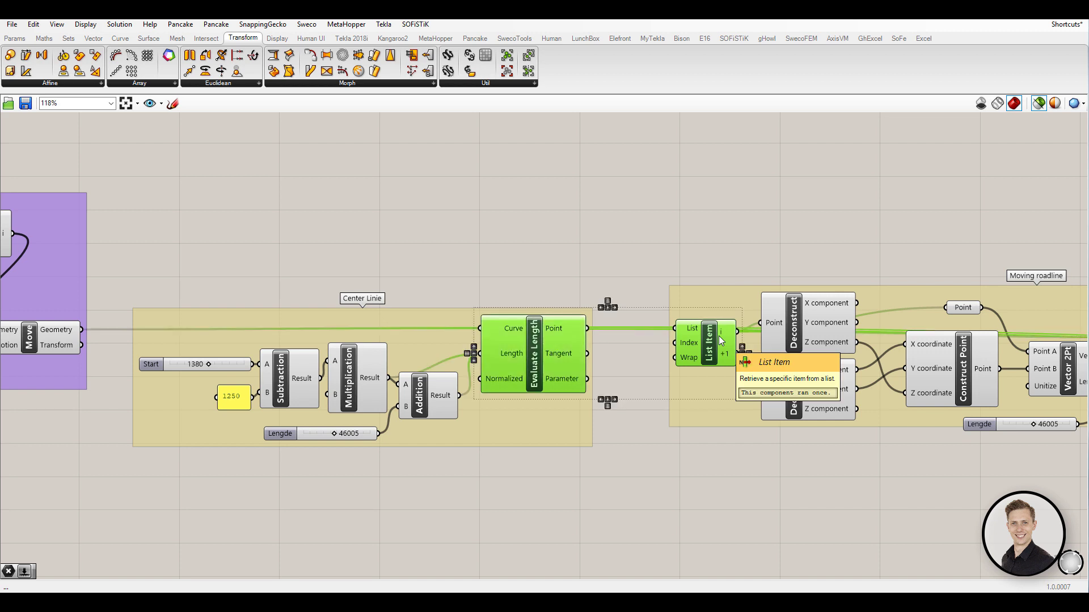
pyautogui.hotkey('ctrl', 'shift', 'Left')
pyautogui.hotkey('ctrl', 'shift', 'Left')
pyautogui.hotkey('ctrl', 'shift', 'Left')
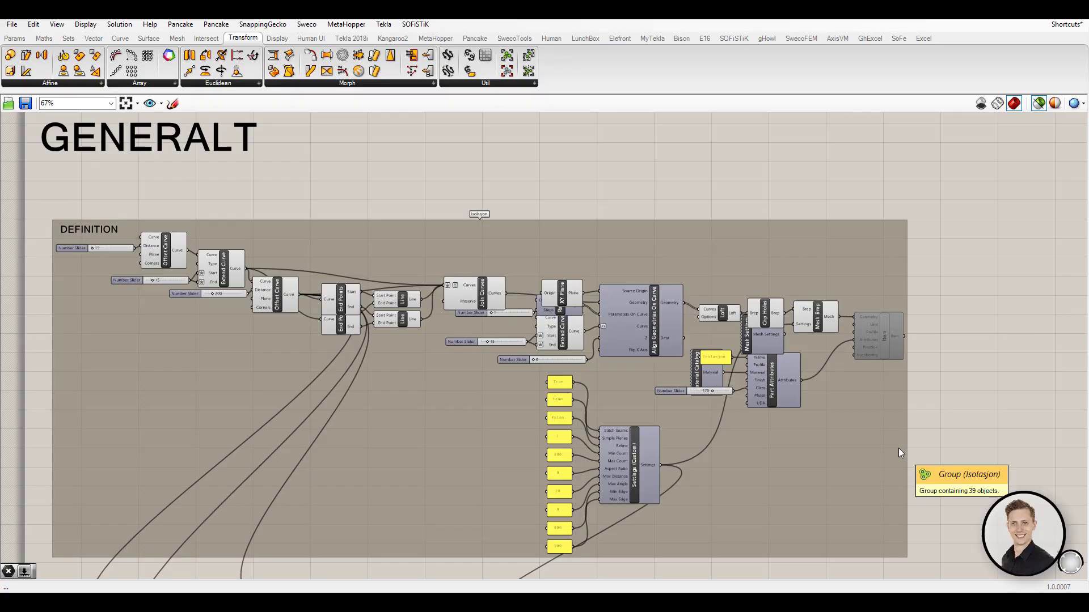
# In the Quick Image Editor (Ctrl+Shift+Q), crop top and bottom of the DEFINITION group and enlarge the 3D preview panel
pyautogui.moveTo(754, 251); pyautogui.dragTo(765, 242, button='right')
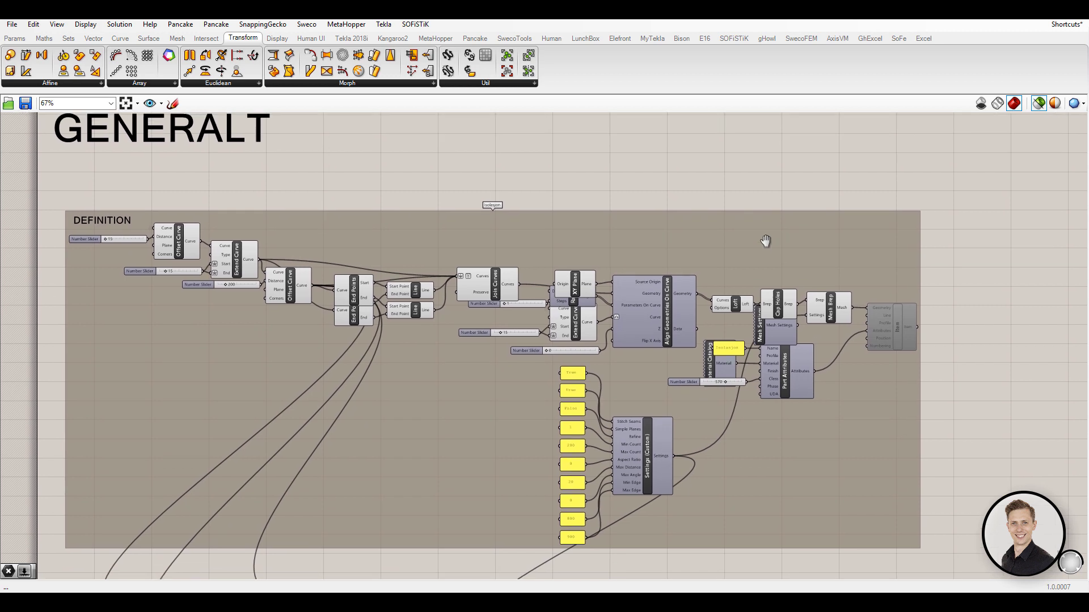
pyautogui.hotkey('ctrl', 'shift', 'q')
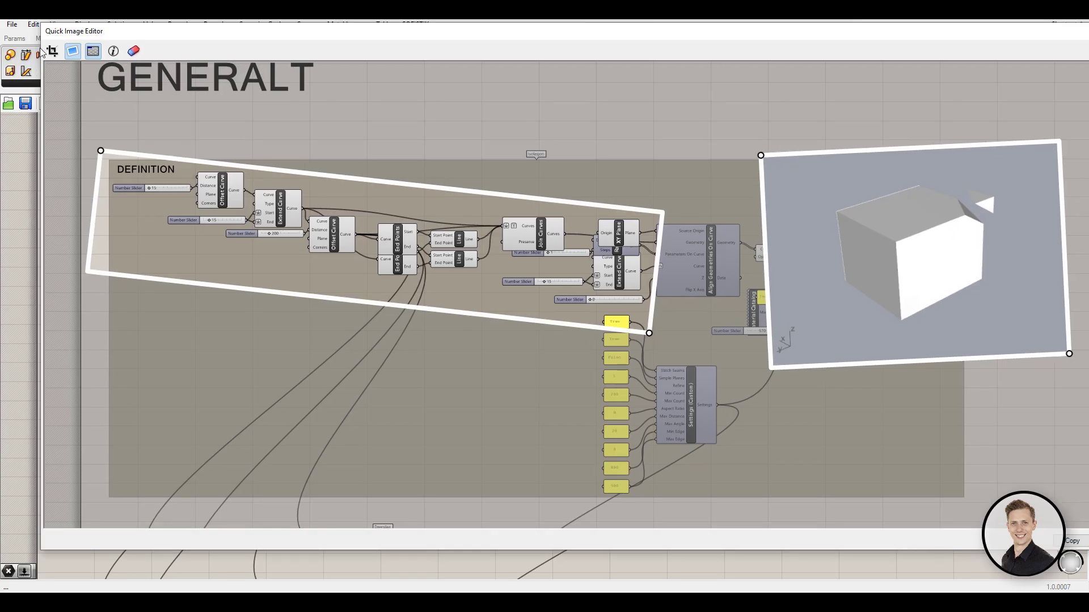
pyautogui.click(52, 51)
pyautogui.moveTo(75, 66); pyautogui.dragTo(93, 145)
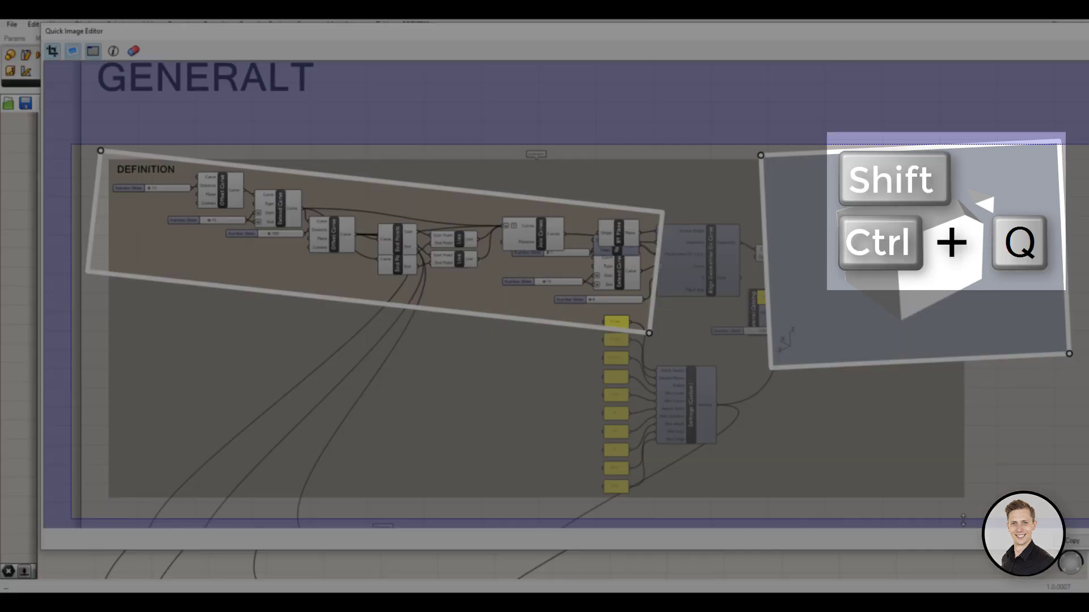
pyautogui.moveTo(967, 520); pyautogui.dragTo(956, 502)
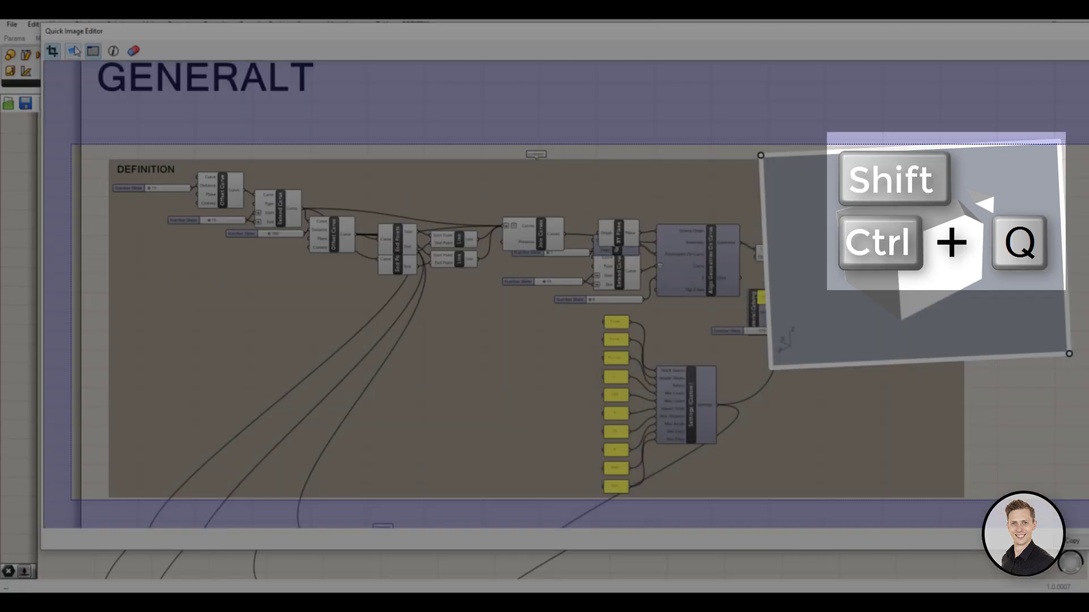
pyautogui.moveTo(378, 230); pyautogui.dragTo(376, 218)
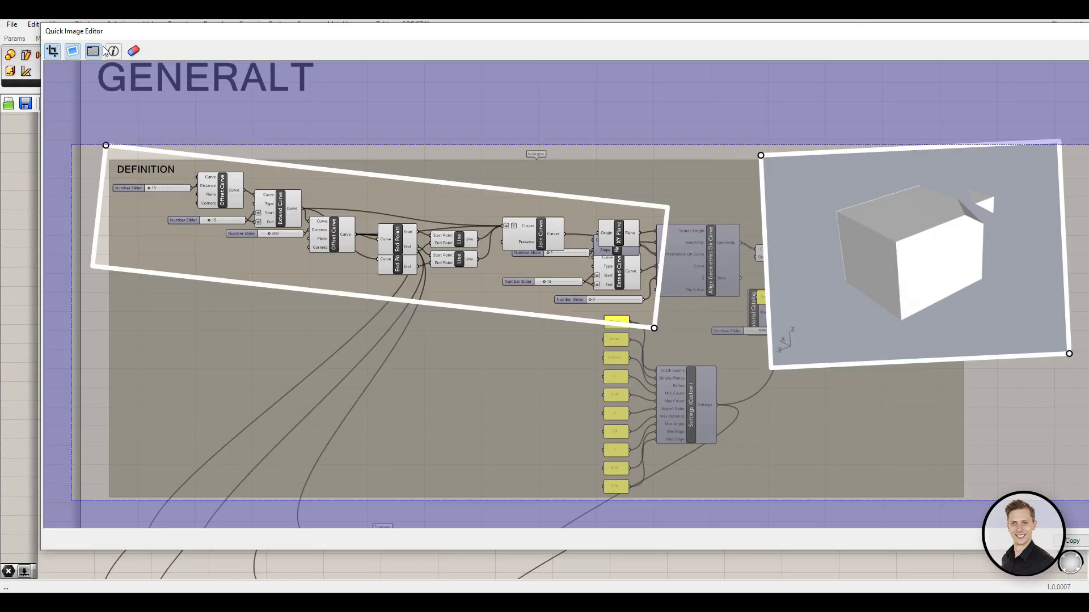
pyautogui.moveTo(827, 356); pyautogui.dragTo(791, 447)
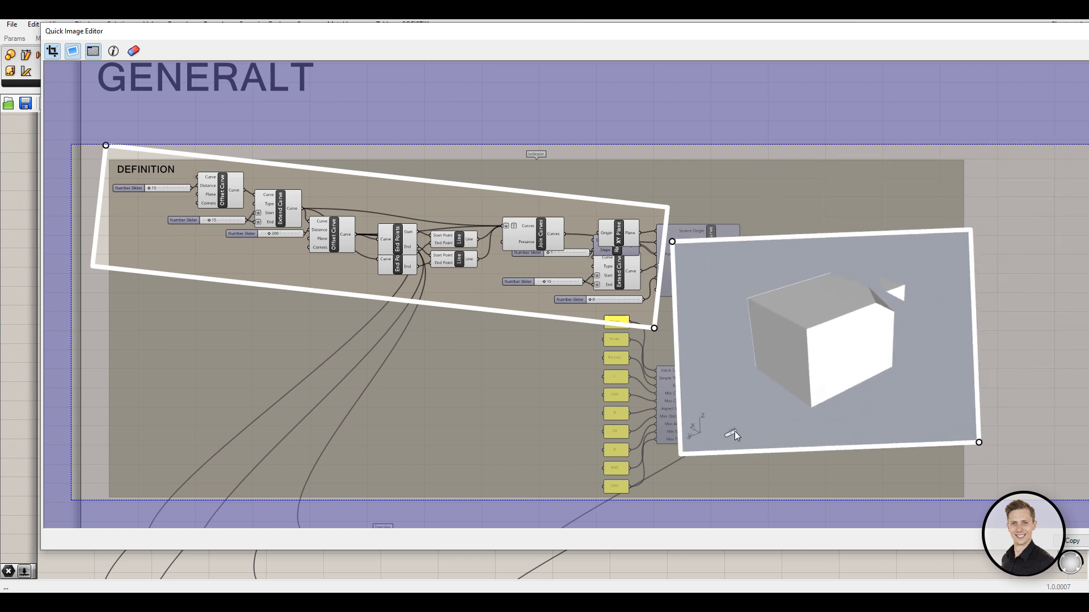
pyautogui.moveTo(1001, 433); pyautogui.dragTo(1056, 446)
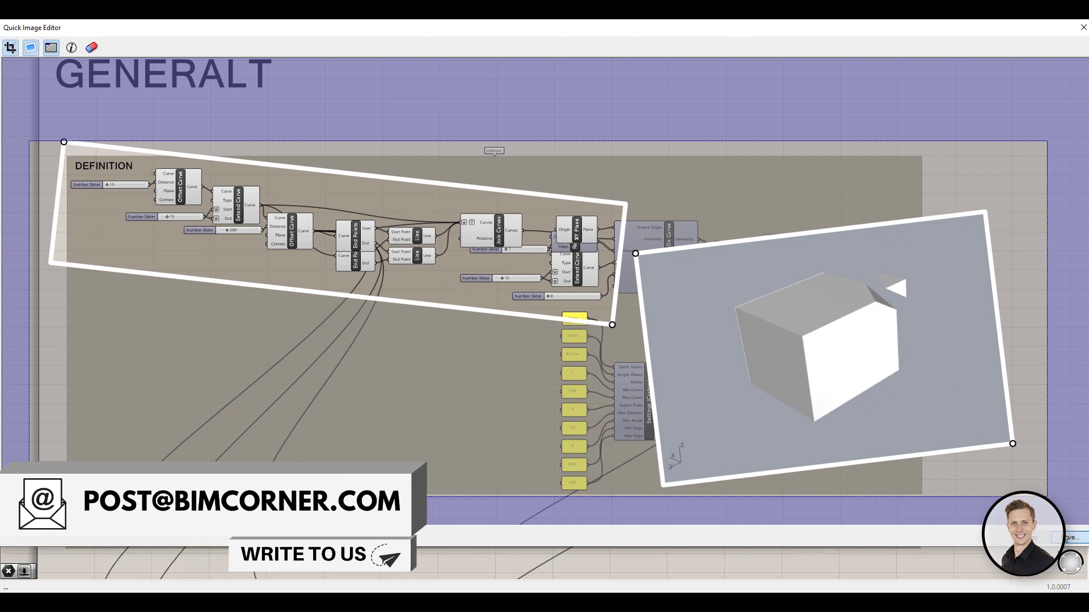
# Save the image as Printscreen, replacing the existing file
pyautogui.click(1070, 542)
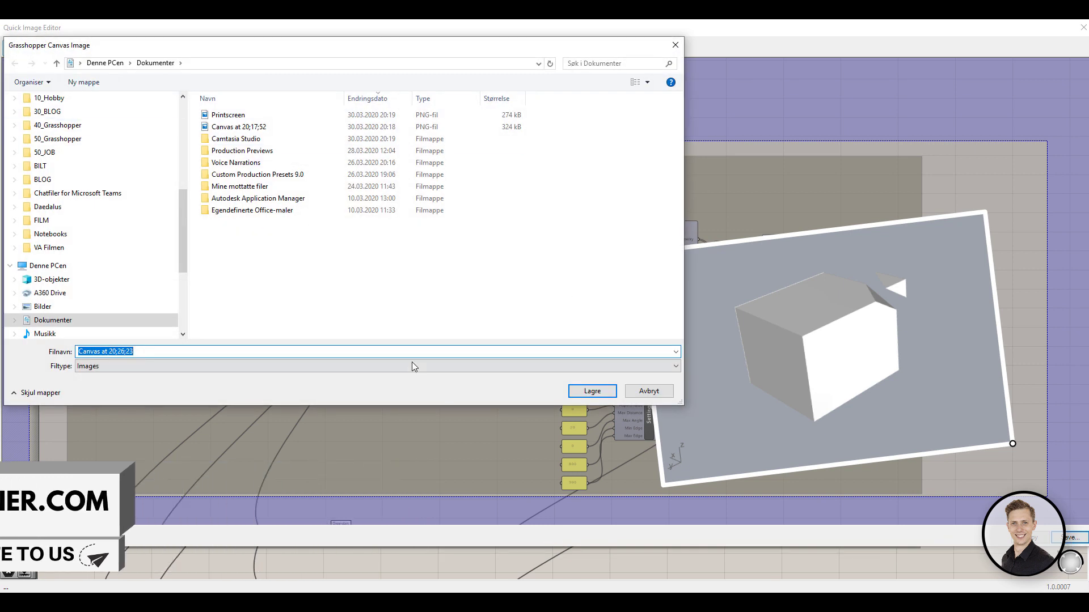
pyautogui.click(228, 115)
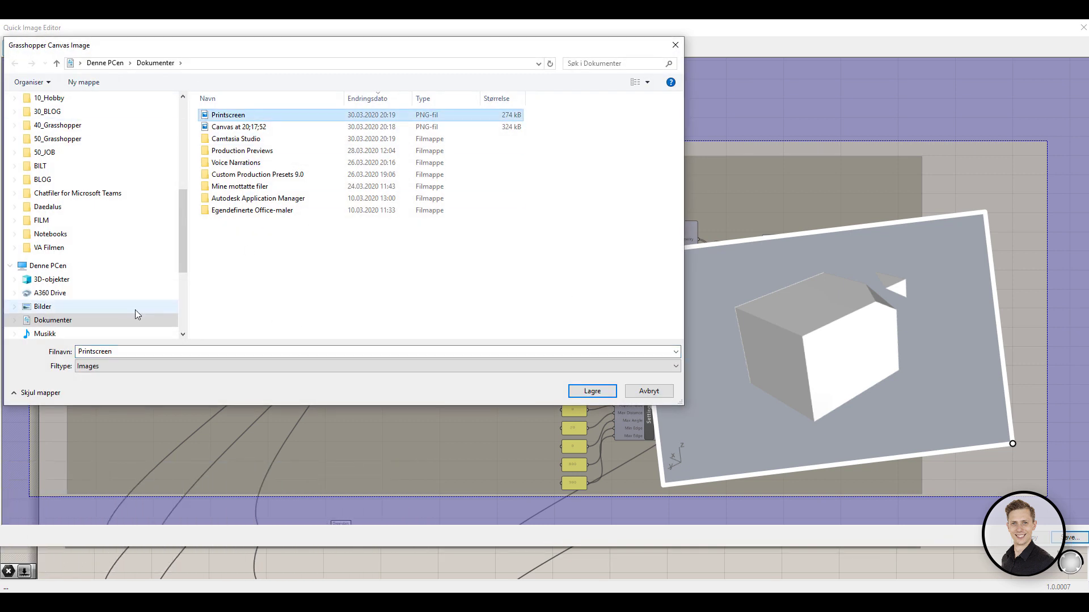
pyautogui.click(592, 391)
pyautogui.click(571, 305)
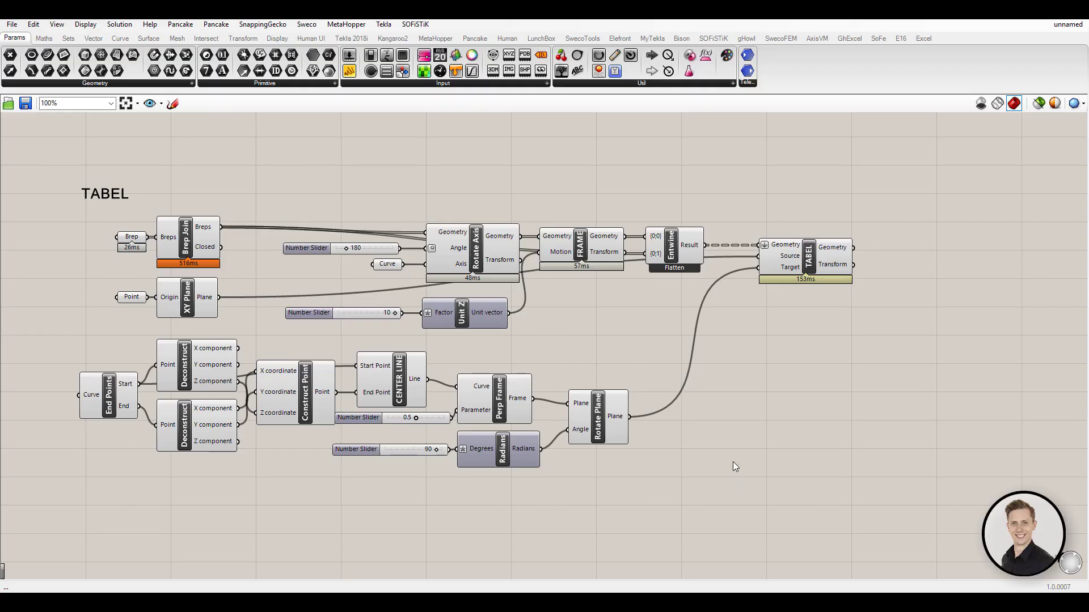
# Select every component on the TABEL canvas and hide their previews with Ctrl+Q
pyautogui.moveTo(732, 462); pyautogui.dragTo(746, 467, button='right')
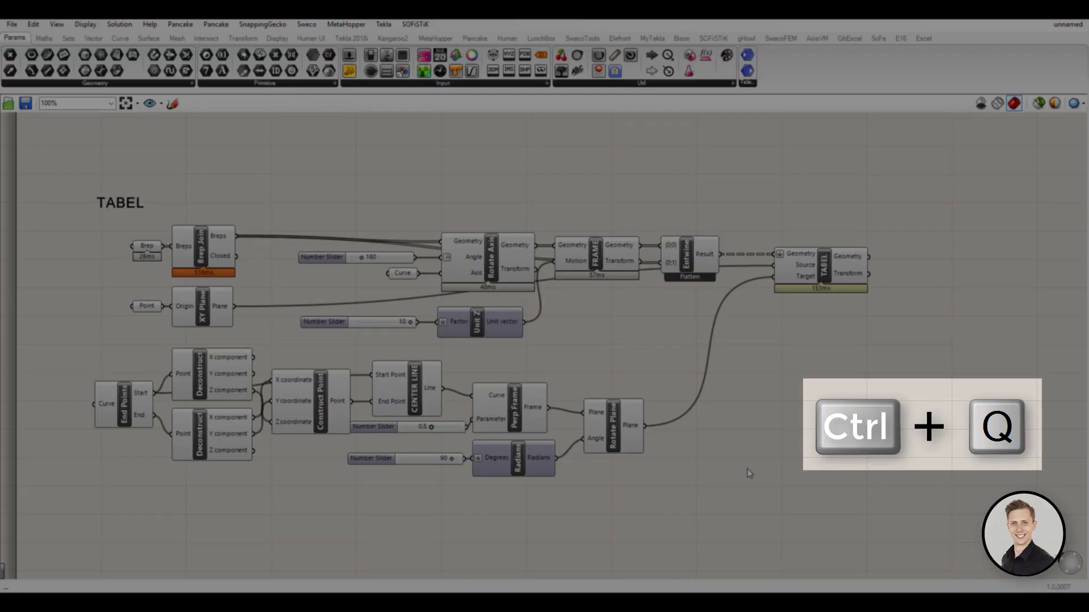
pyautogui.hotkey('ctrl', 'a')
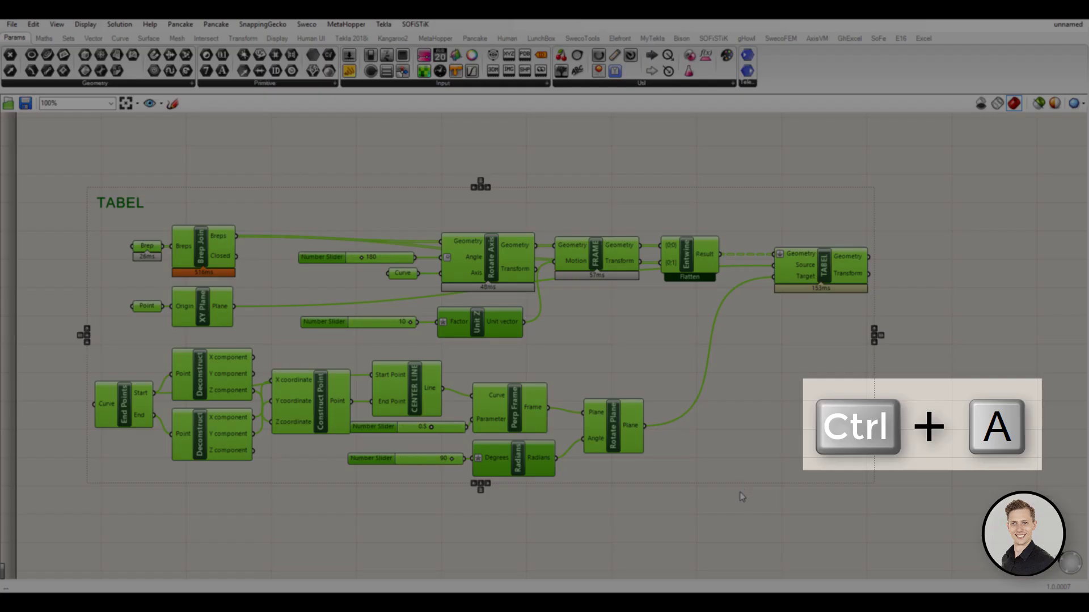
pyautogui.hotkey('ctrl', 'q')
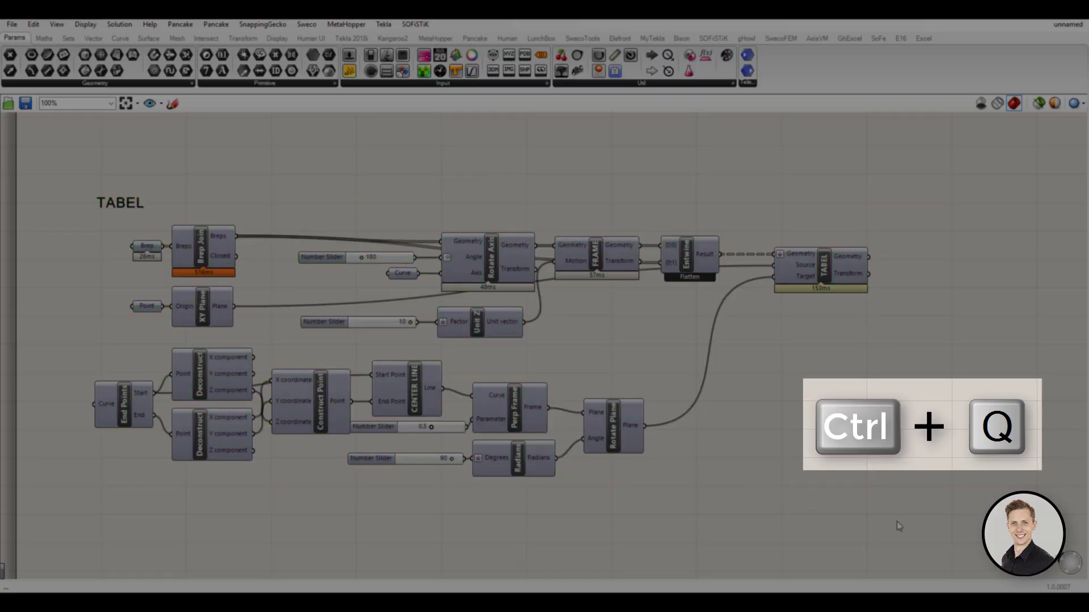
pyautogui.moveTo(908, 514)
pyautogui.mouseDown()
pyautogui.moveTo(54, 178)
pyautogui.moveTo(449, 391)
pyautogui.moveTo(51, 136)
pyautogui.mouseUp()
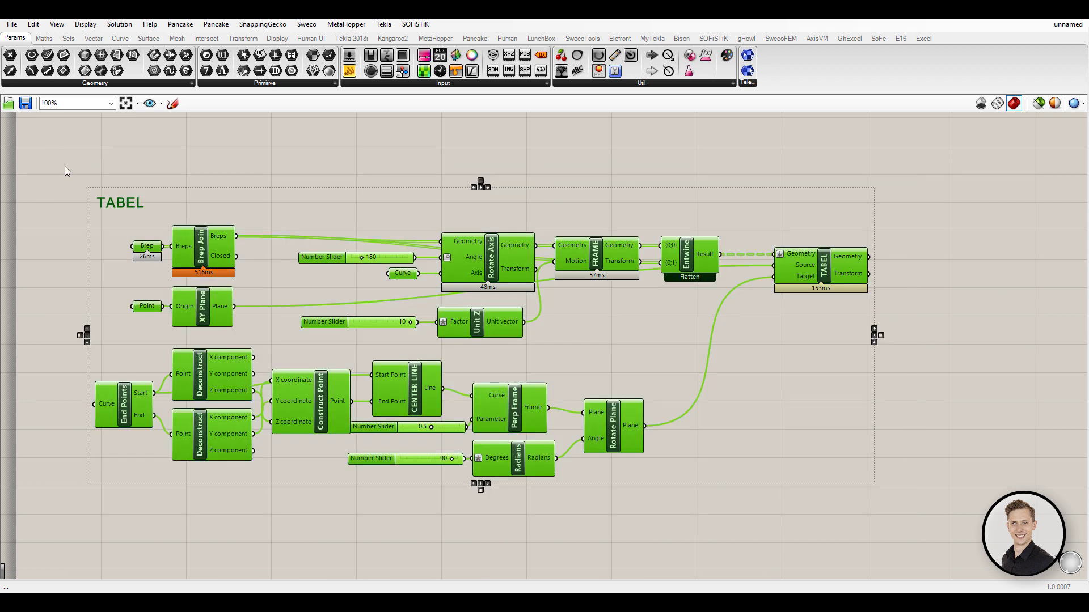
pyautogui.click(367, 183)
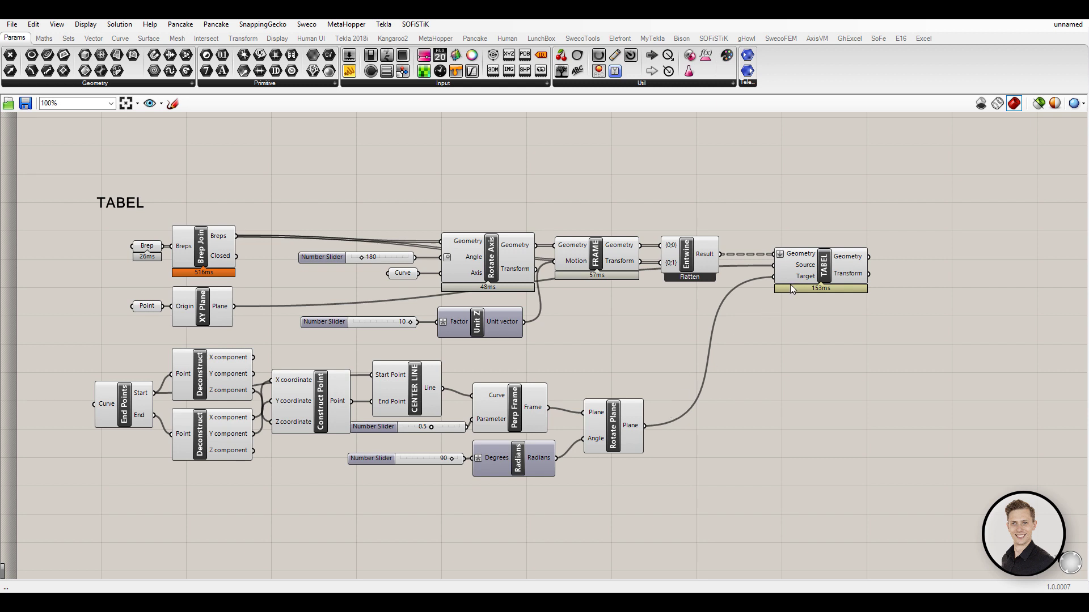
# Select TABEL, CENTER LINE and FRAME, invert the selection and toggle preview for all other components
pyautogui.click(815, 276)
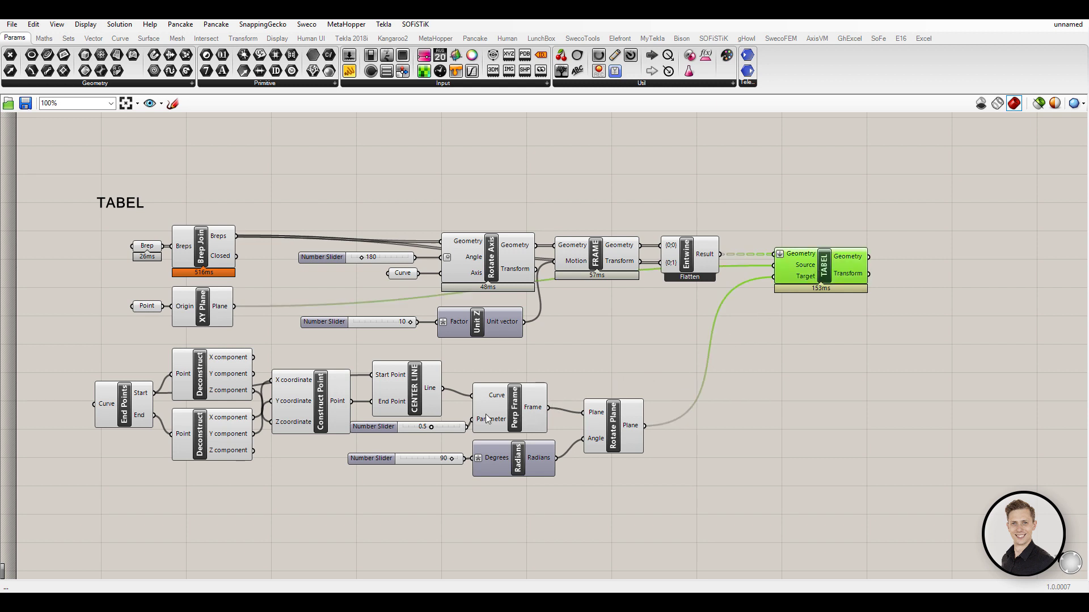
pyautogui.keyDown('shift'); pyautogui.click(429, 402); pyautogui.keyUp('shift')
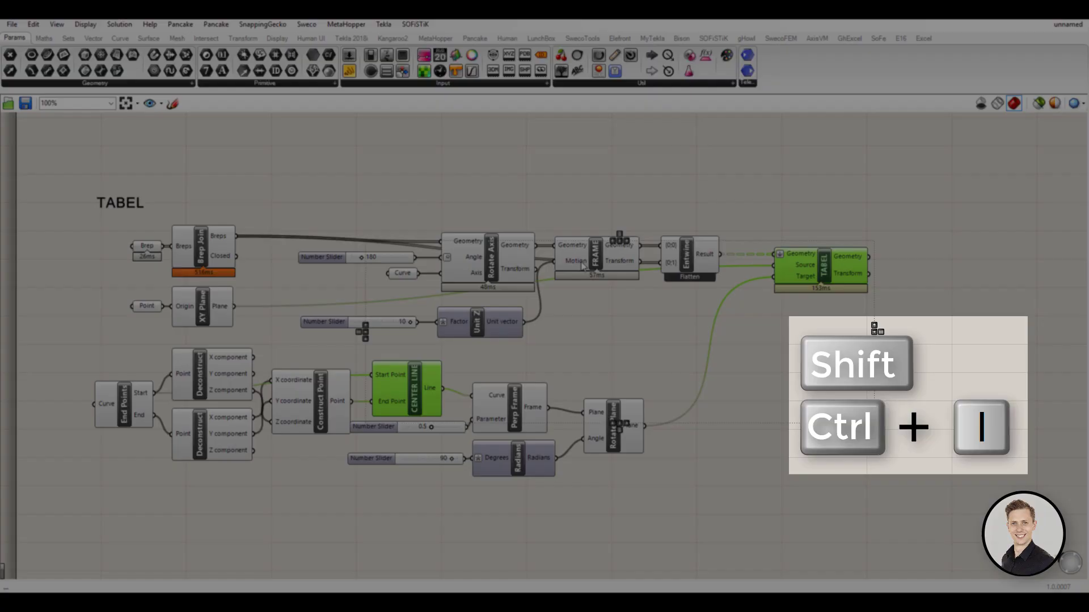
pyautogui.keyDown('shift'); pyautogui.click(609, 260); pyautogui.keyUp('shift')
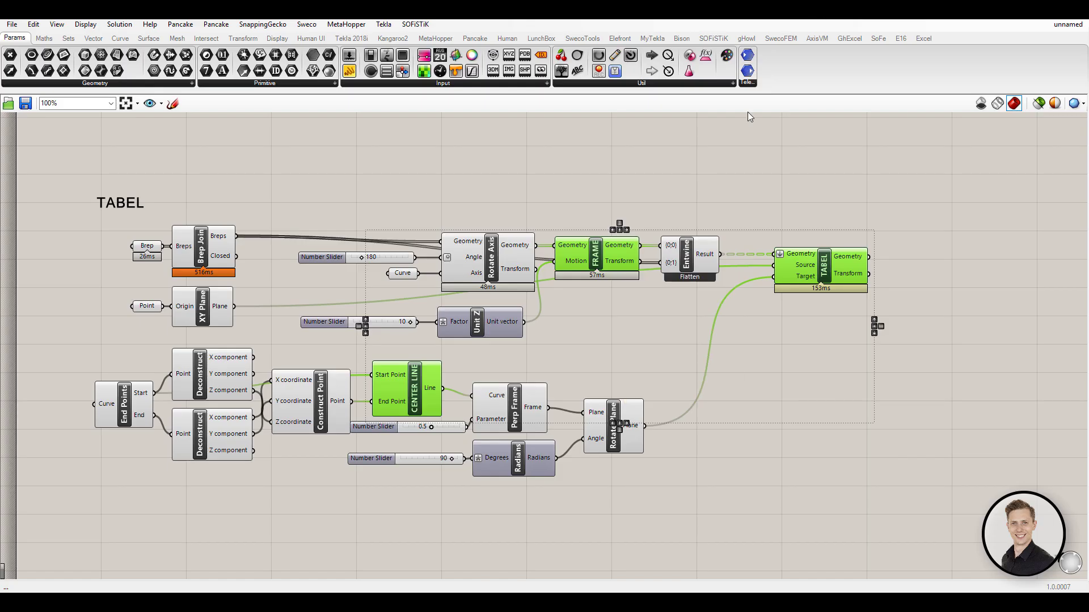
pyautogui.hotkey('ctrl', 'shift', 'i')
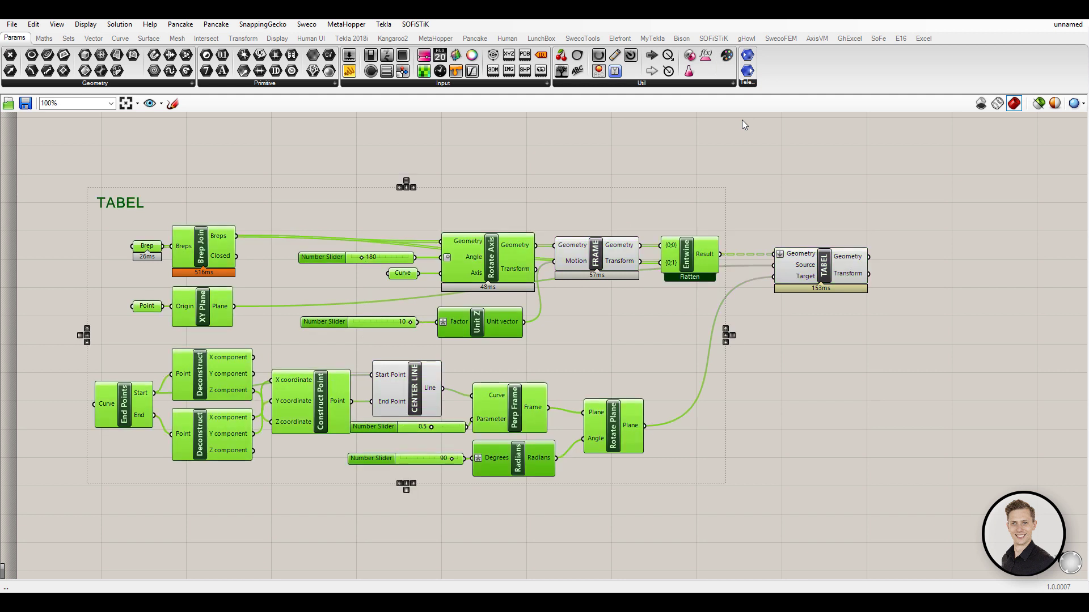
pyautogui.hotkey('ctrl', 'q')
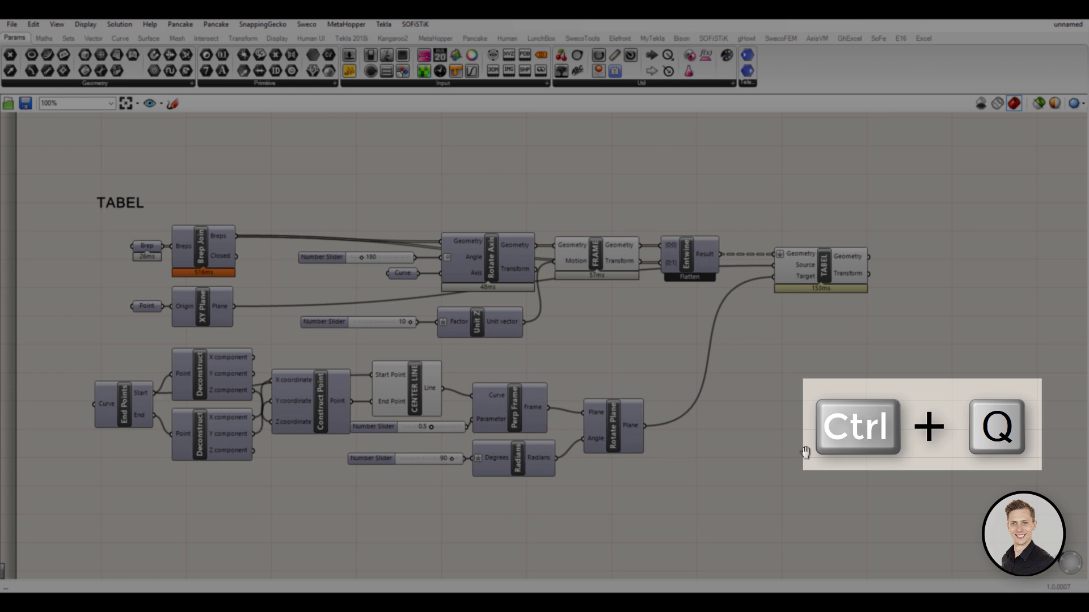
pyautogui.moveTo(807, 451); pyautogui.dragTo(787, 449, button='right')
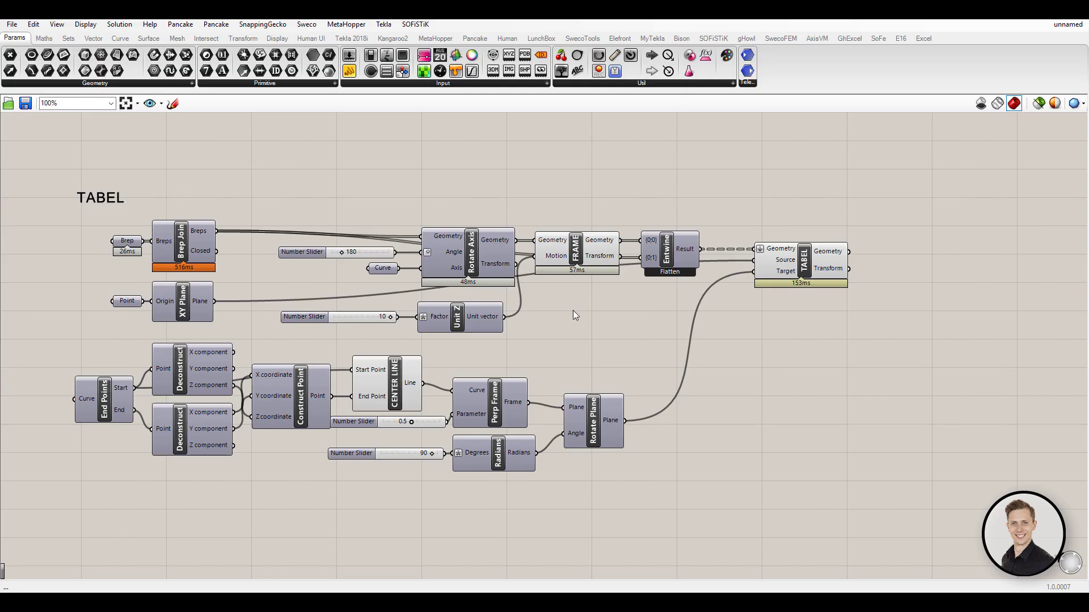
# Rewire Move's Geometry input by adding, replacing and removing Orient and Curve wires, leaving only the upper Orient output
pyautogui.moveTo(679, 417); pyautogui.dragTo(689, 422, button='right')
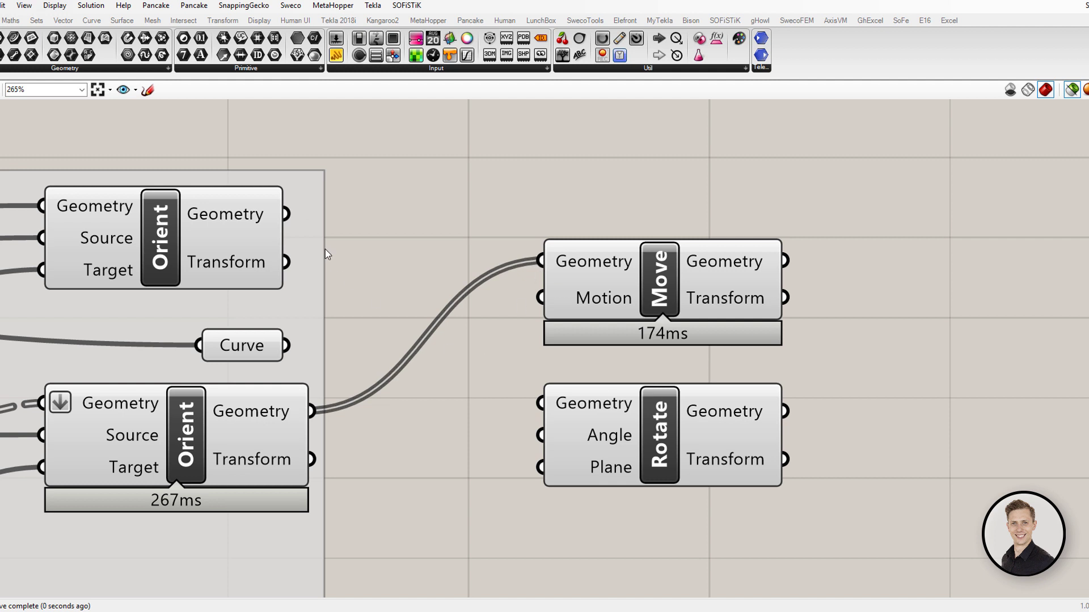
pyautogui.moveTo(287, 214)
pyautogui.mouseDown()
pyautogui.moveTo(348, 271)
pyautogui.moveTo(543, 263)
pyautogui.mouseUp()
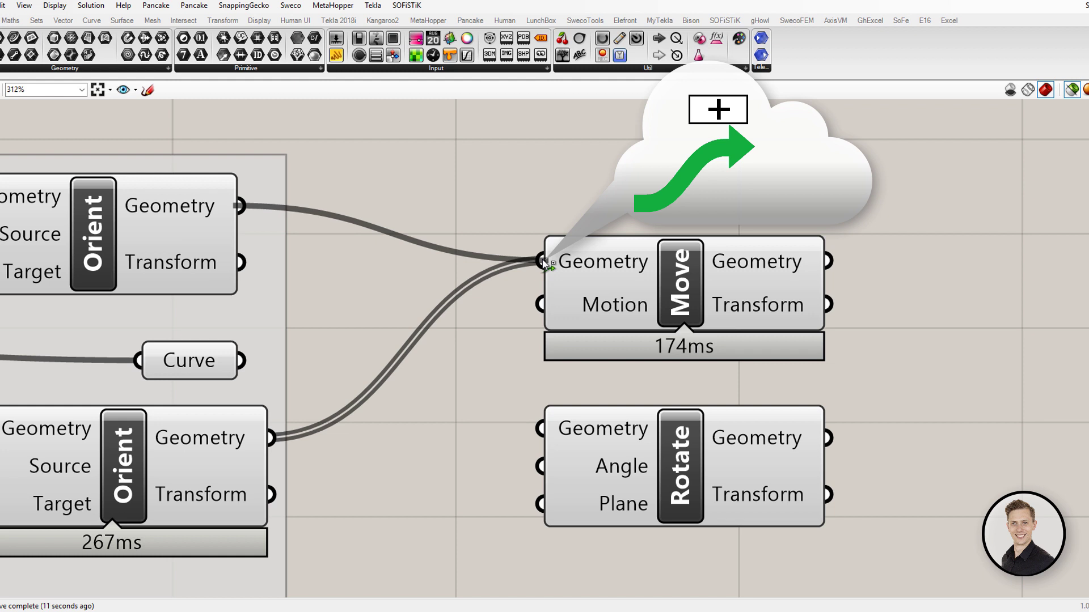
pyautogui.keyDown('shift'); pyautogui.click(544, 262); pyautogui.keyUp('shift')
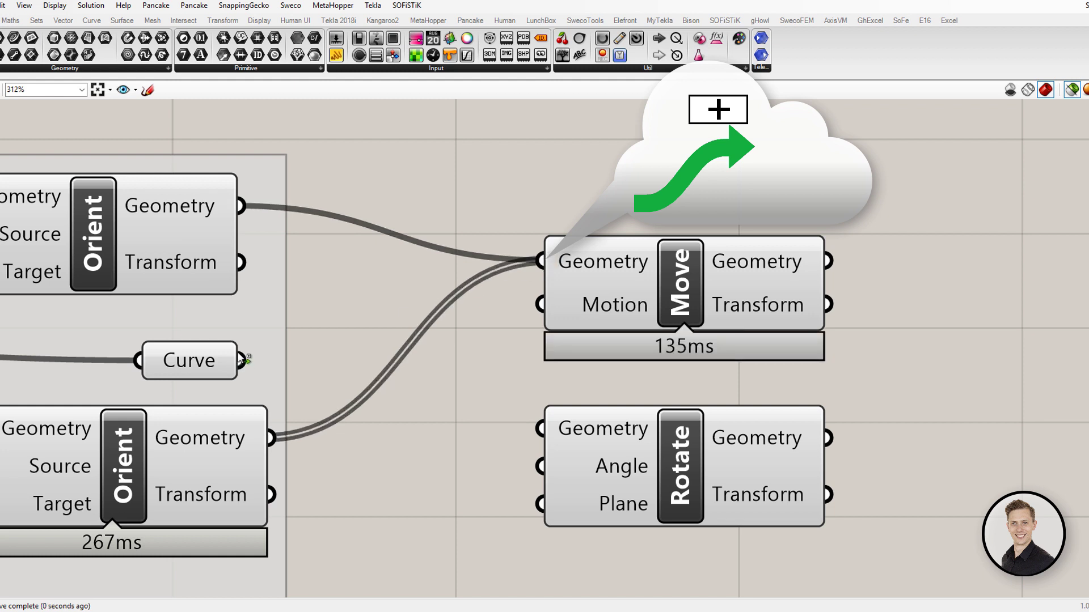
pyautogui.keyDown('shift'); pyautogui.moveTo(241, 360); pyautogui.dragTo(543, 262); pyautogui.keyUp('shift')
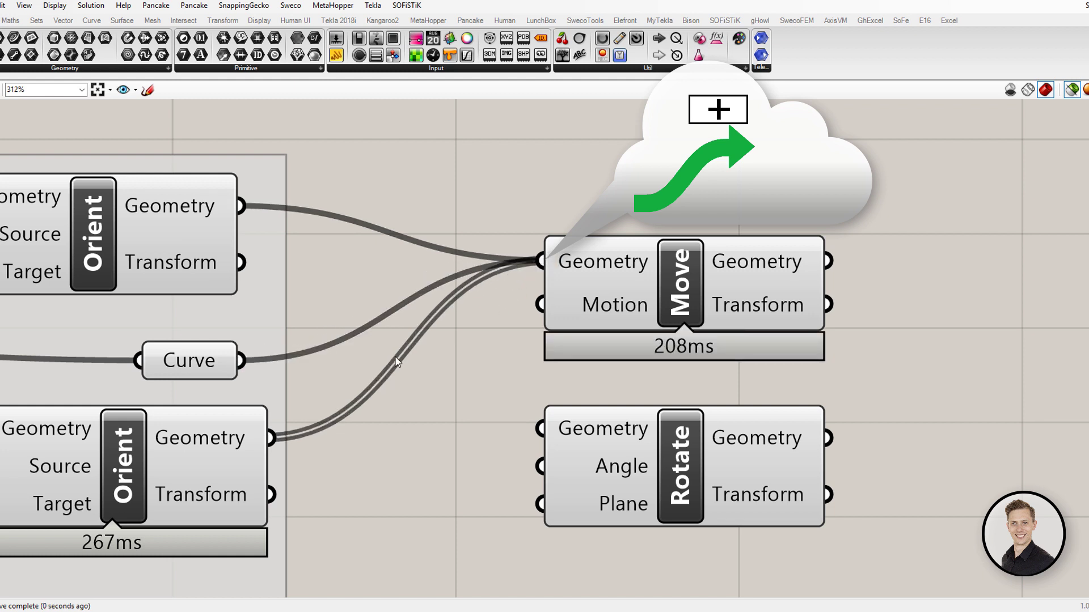
pyautogui.moveTo(242, 360); pyautogui.dragTo(541, 262)
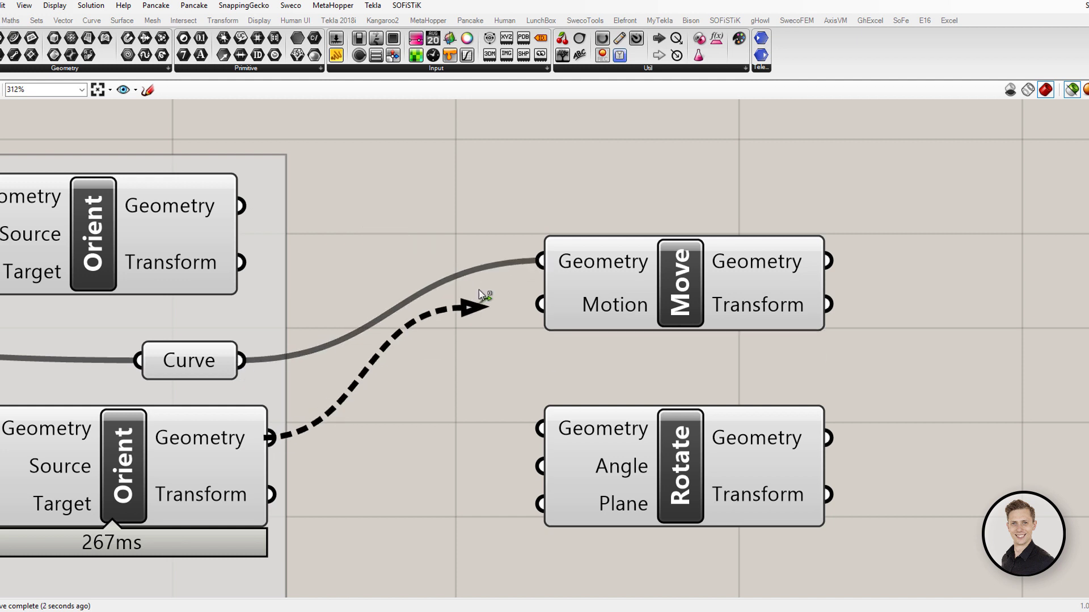
pyautogui.keyDown('shift'); pyautogui.moveTo(271, 438); pyautogui.dragTo(541, 263); pyautogui.keyUp('shift')
pyautogui.keyDown('shift'); pyautogui.moveTo(241, 207); pyautogui.dragTo(542, 262); pyautogui.keyUp('shift')
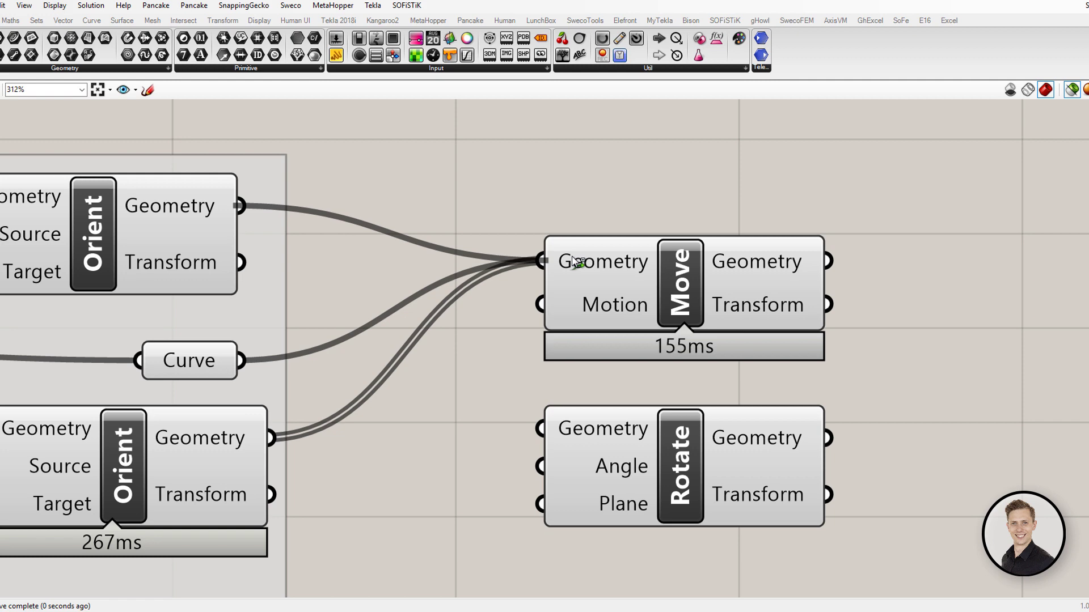
pyautogui.keyDown('ctrl'); pyautogui.moveTo(242, 361); pyautogui.dragTo(542, 263); pyautogui.keyUp('ctrl')
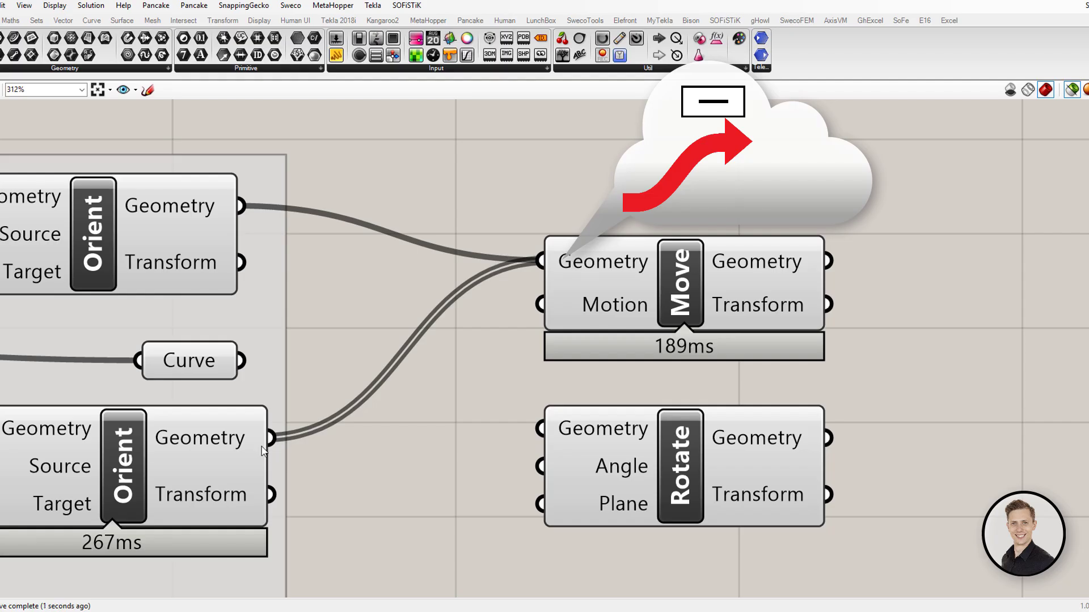
pyautogui.scroll(3, 540, 263)
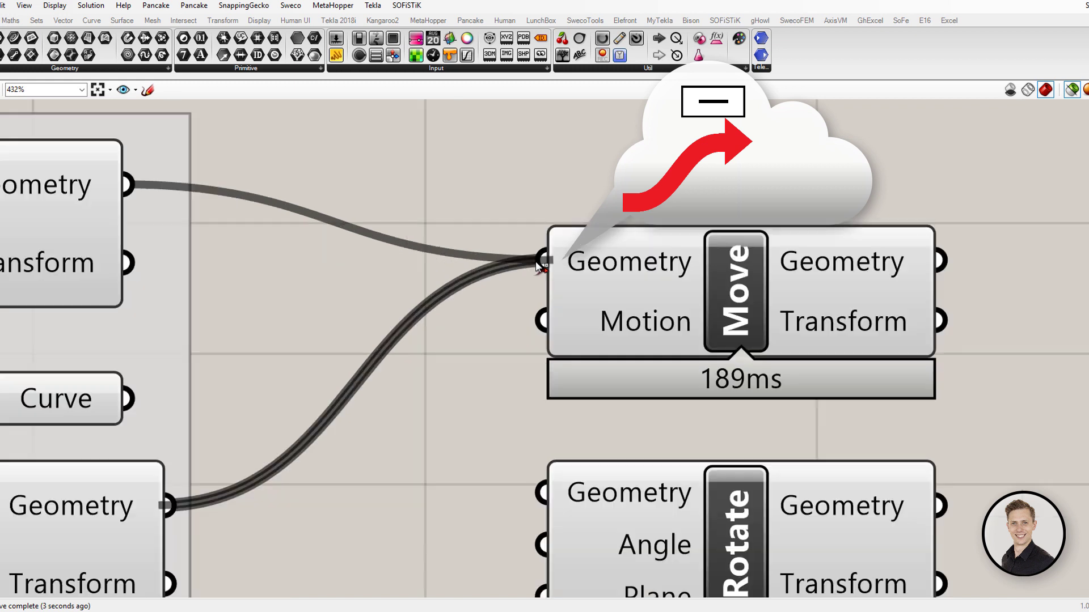
pyautogui.scroll(3, 540, 264)
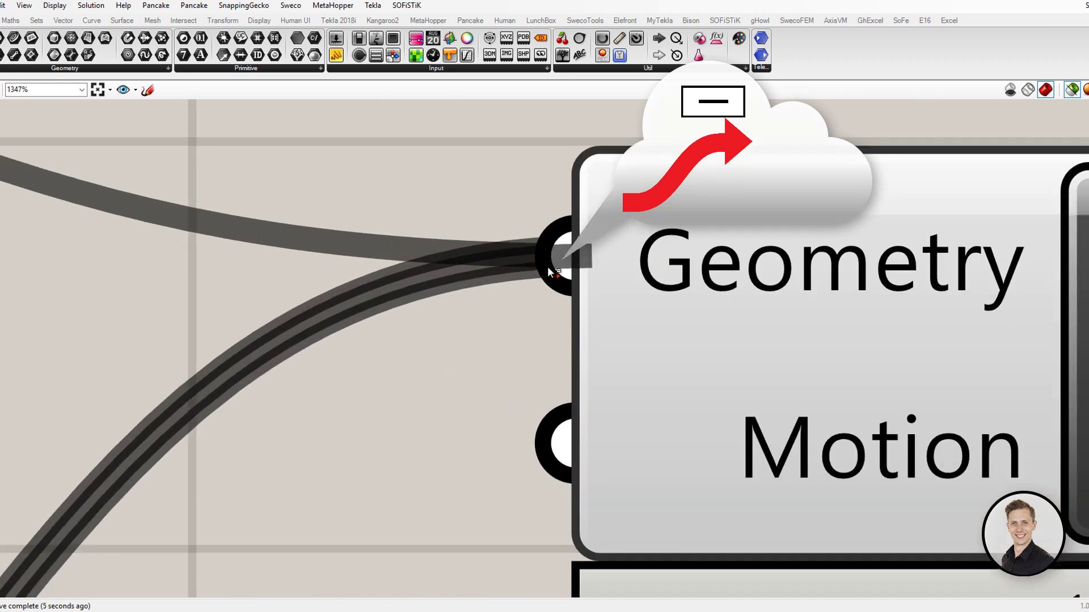
pyautogui.scroll(-3, 548, 266)
pyautogui.scroll(-2, 547, 267)
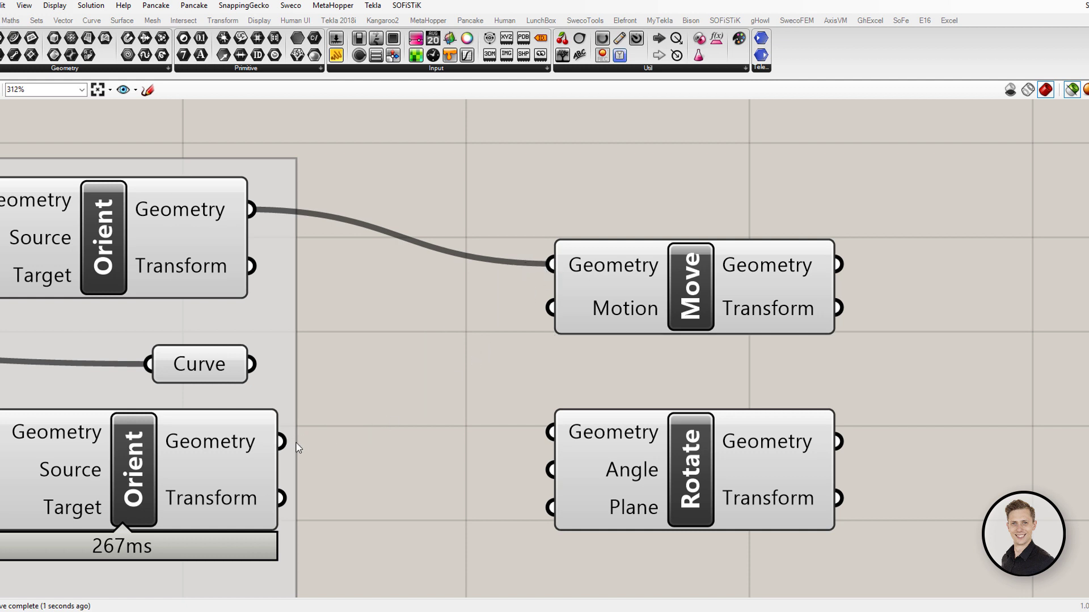
# Shift-drag the lower Orient output and the Curve into Move's Geometry alongside the upper Orient
pyautogui.keyDown('shift'); pyautogui.moveTo(281, 443); pyautogui.dragTo(553, 266); pyautogui.keyUp('shift')
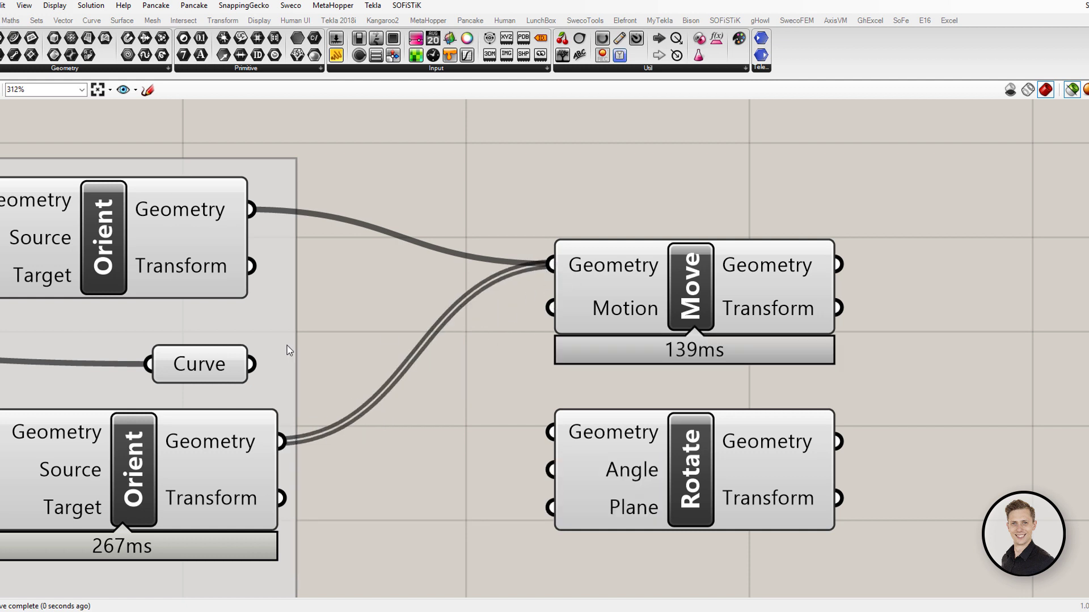
pyautogui.moveTo(251, 364); pyautogui.dragTo(340, 345)
pyautogui.keyDown('shift'); pyautogui.moveTo(436, 304); pyautogui.dragTo(550, 266); pyautogui.keyUp('shift')
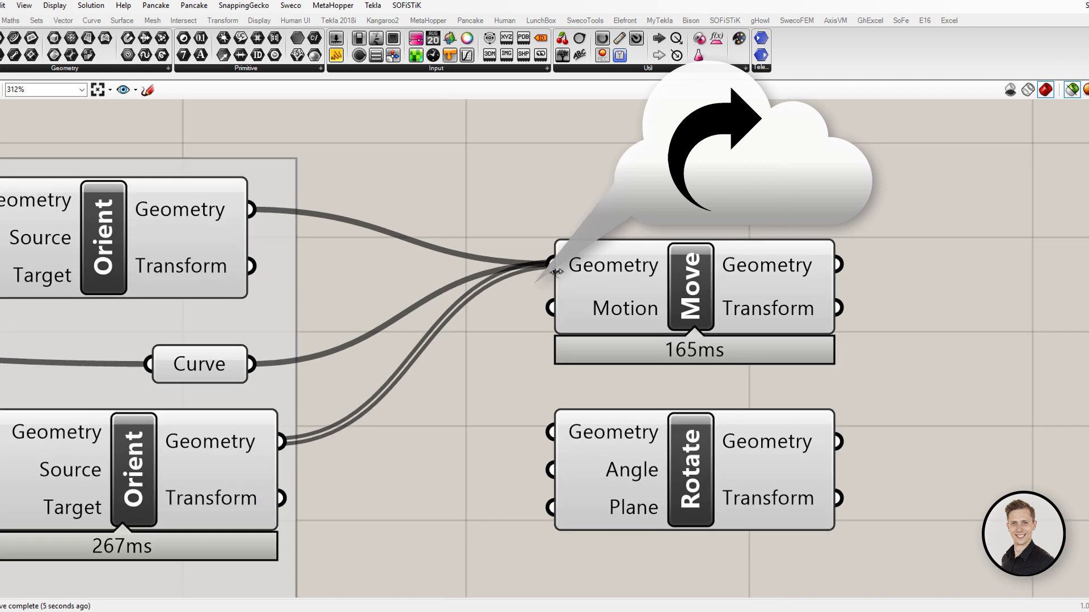
# Carry all three Geometry wires over to Rotate's Geometry input and back to Move with Ctrl+Shift-drag
pyautogui.keyDown('ctrl'); pyautogui.keyDown('shift'); pyautogui.moveTo(556, 269); pyautogui.dragTo(544, 439); pyautogui.keyUp('shift'); pyautogui.keyUp('ctrl')
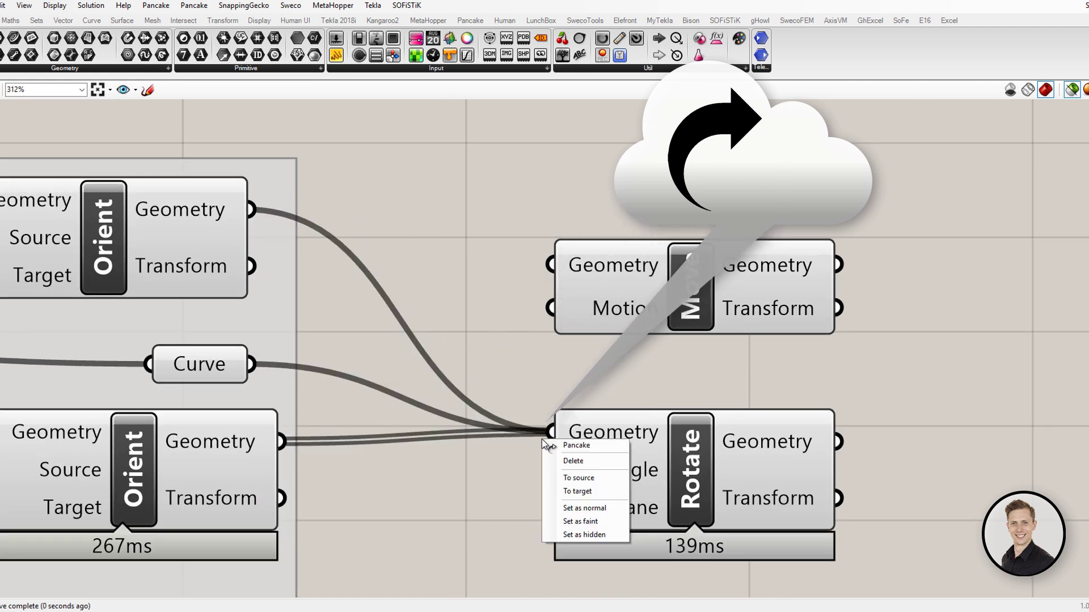
pyautogui.click(484, 507)
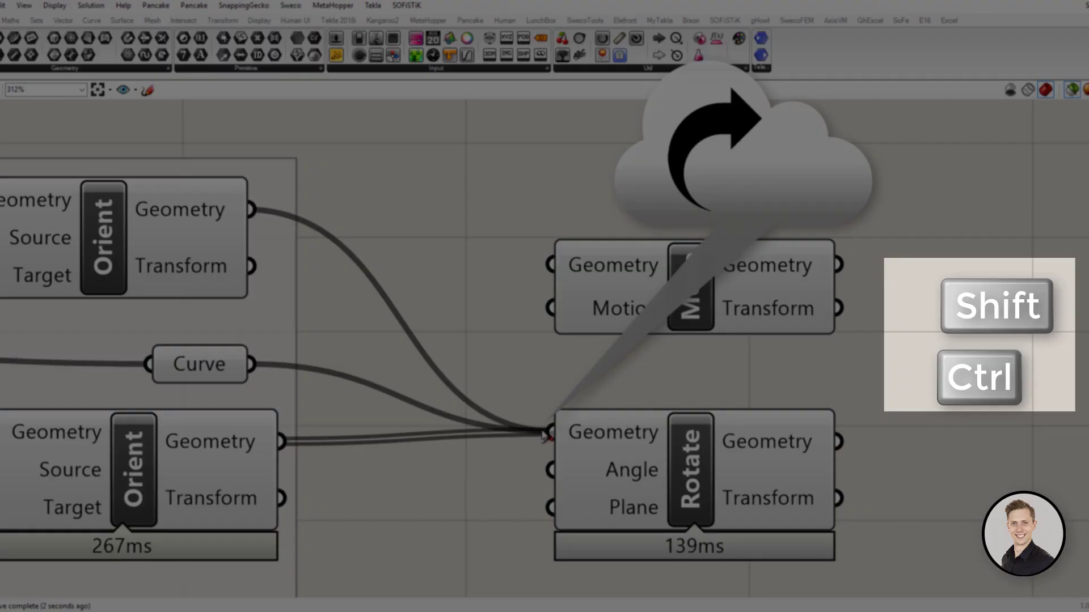
pyautogui.moveTo(549, 437)
pyautogui.keyDown('ctrl'); pyautogui.keyDown('shift'); pyautogui.mouseDown()
pyautogui.moveTo(537, 252)
pyautogui.moveTo(535, 275)
pyautogui.moveTo(551, 265)
pyautogui.mouseUp(); pyautogui.keyUp('shift'); pyautogui.keyUp('ctrl')
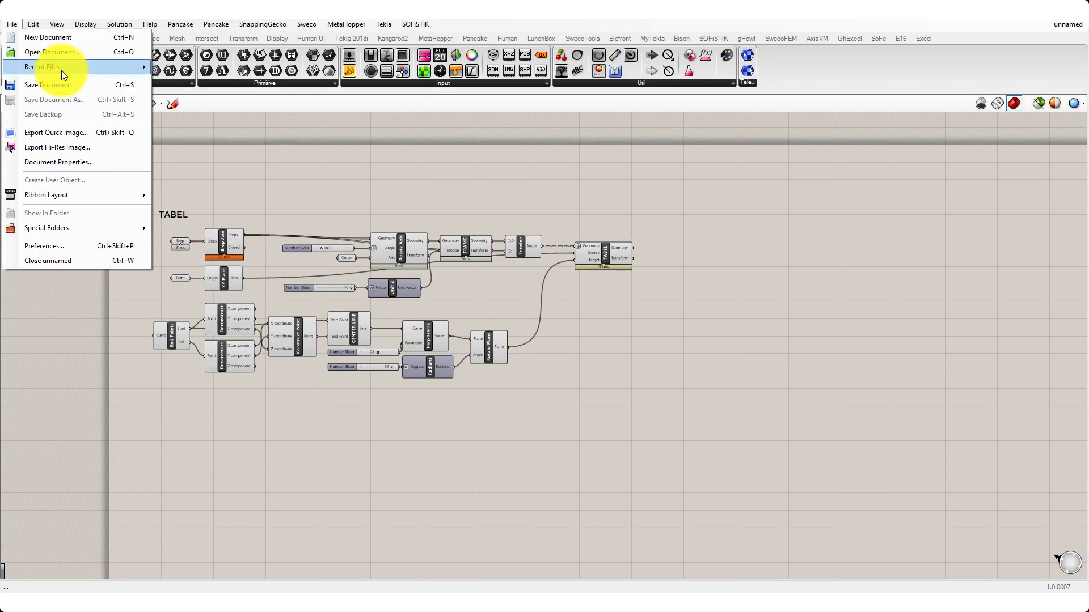
# Open File > Preferences and enlarge the Settings window to show the Interface shortcut list
pyautogui.click(88, 246)
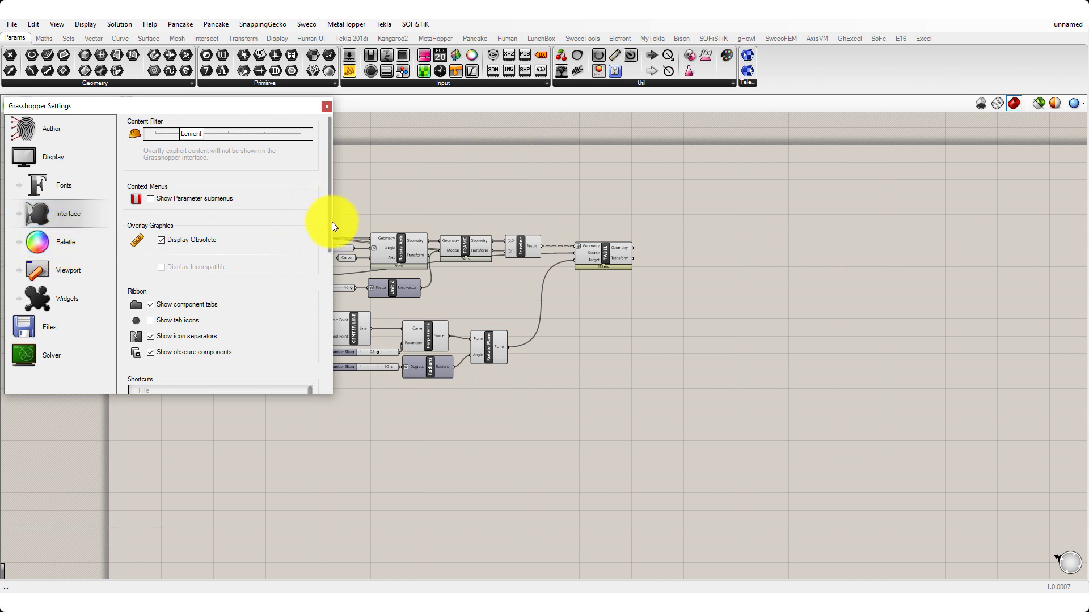
pyautogui.scroll(-3, 332, 295)
pyautogui.scroll(-1, 332, 295)
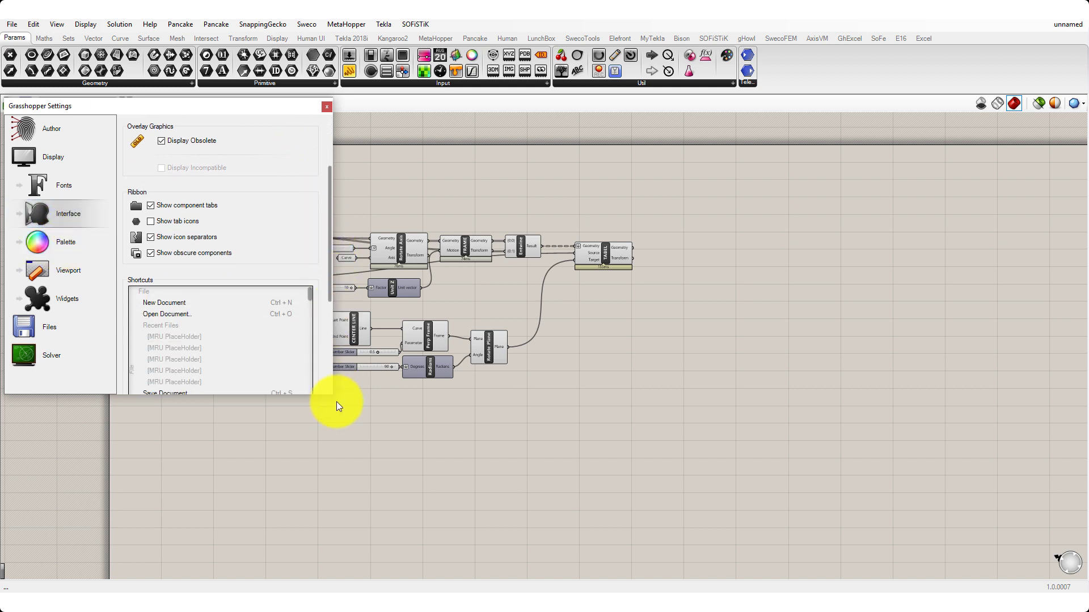
pyautogui.moveTo(327, 394)
pyautogui.mouseDown()
pyautogui.moveTo(639, 525)
pyautogui.moveTo(721, 525)
pyautogui.mouseUp()
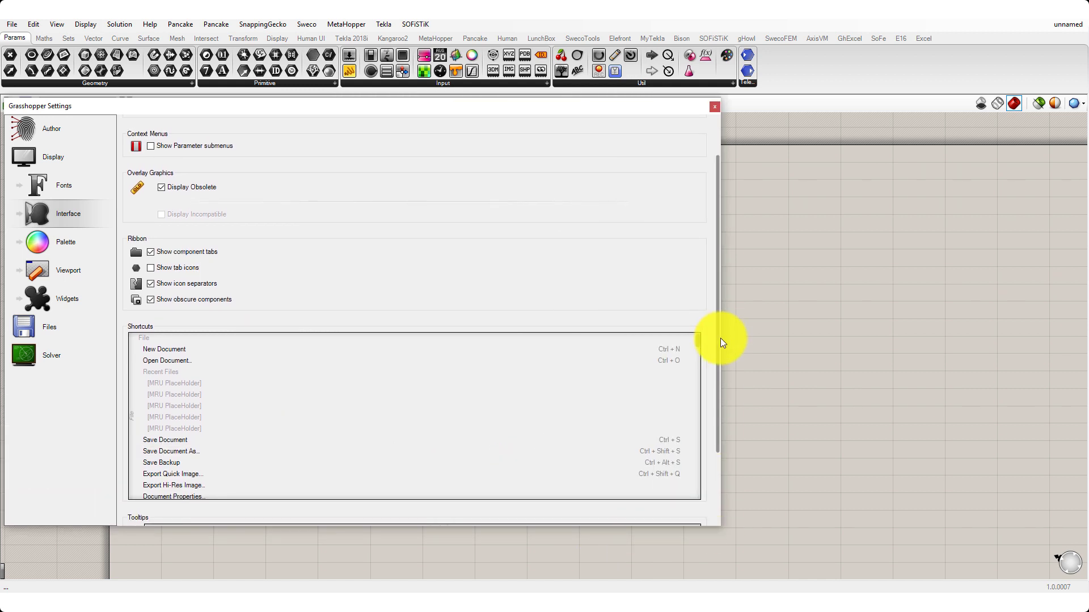
pyautogui.moveTo(721, 338); pyautogui.dragTo(719, 377)
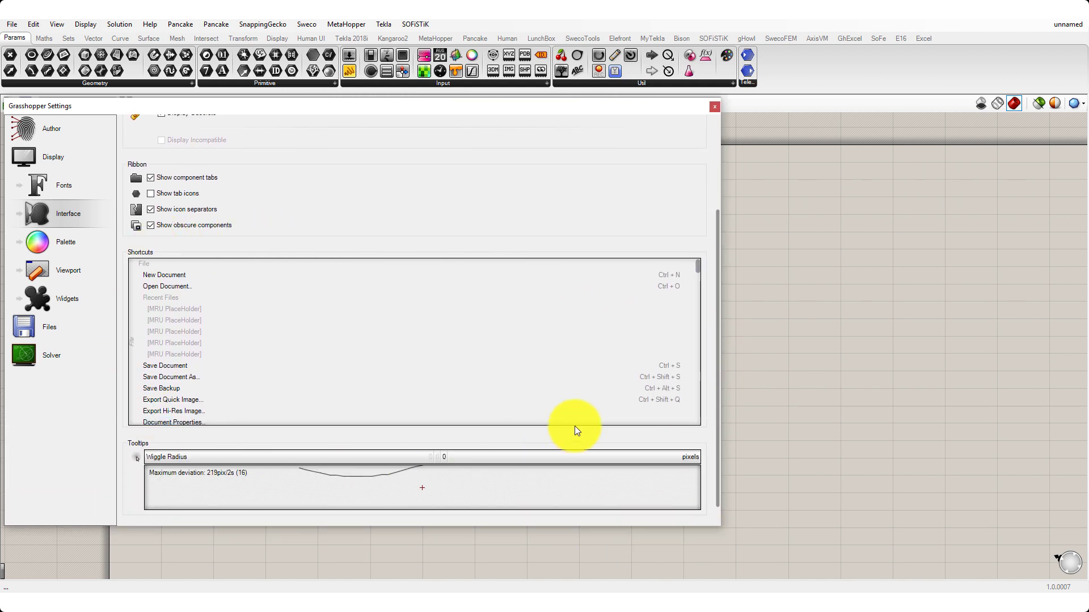